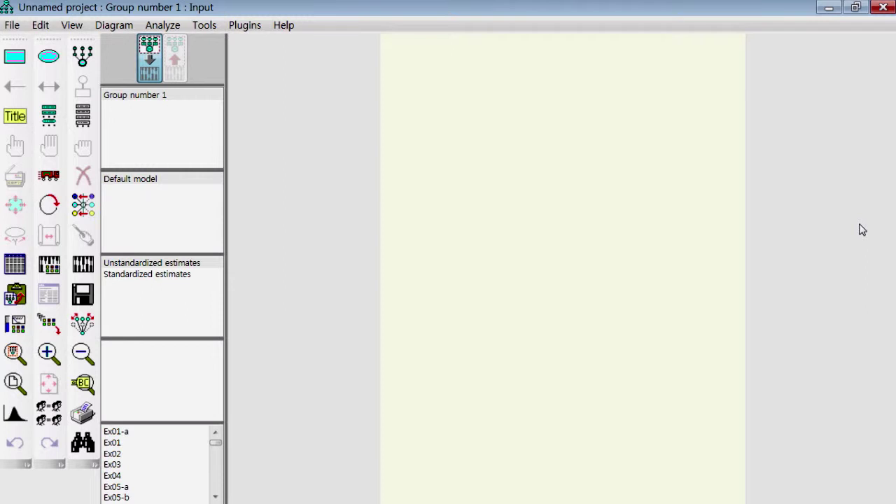
- Draw an ellipse for an unobserved (latent) variable in the upper part of the blank diagram page
left_click(49, 57)
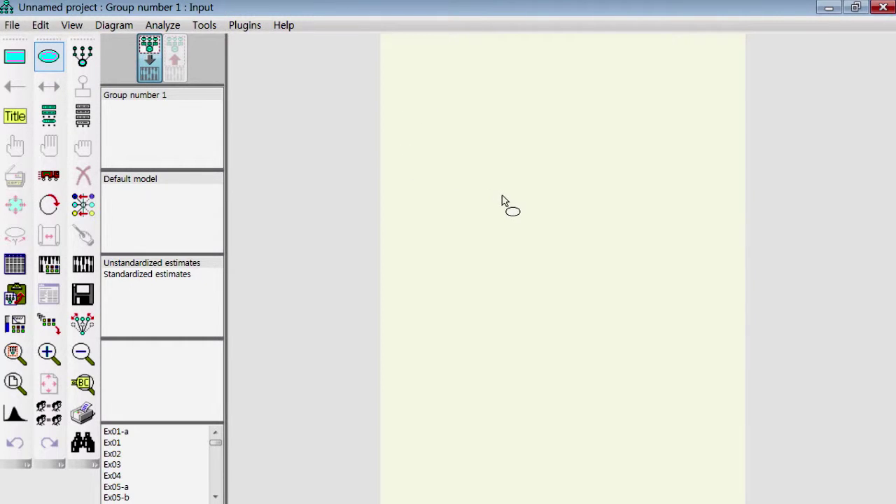
left_click_drag(468, 186, 519, 217)
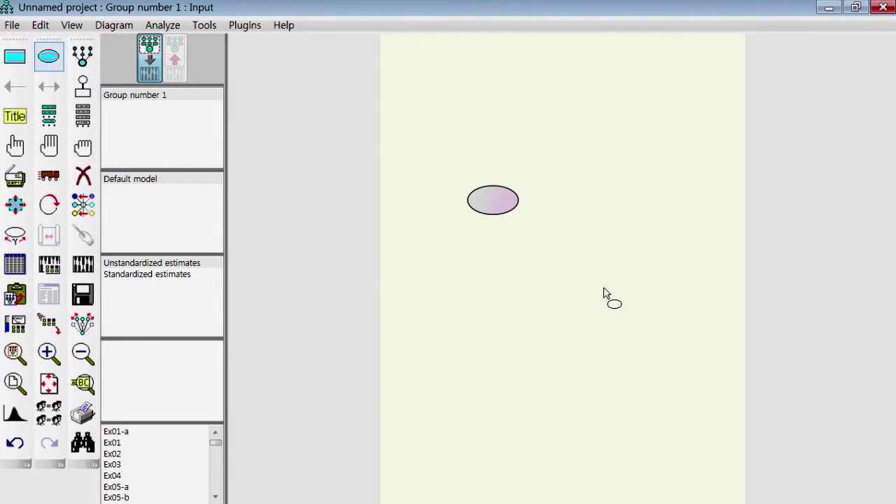
right_click(604, 294)
left_click(625, 203)
- Add six indicator variables with their error terms to the latent variable ellipse
left_click(82, 56)
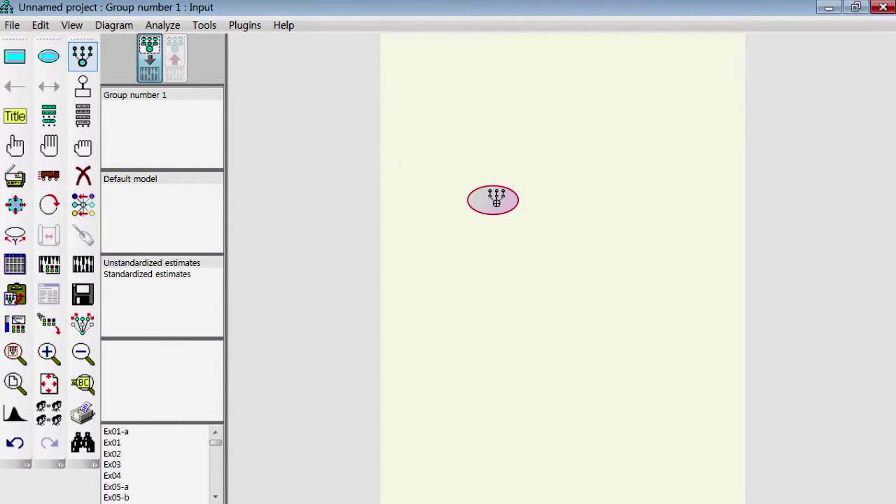
left_click(497, 201)
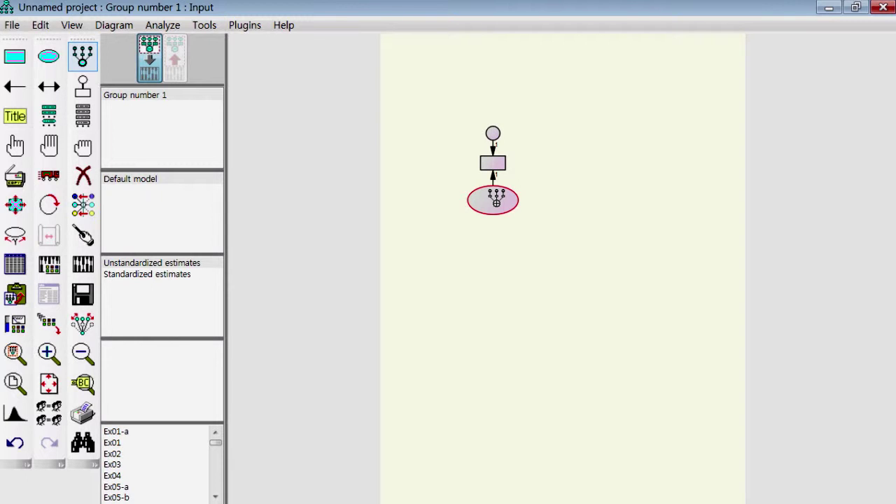
left_click(496, 201)
left_click(497, 201)
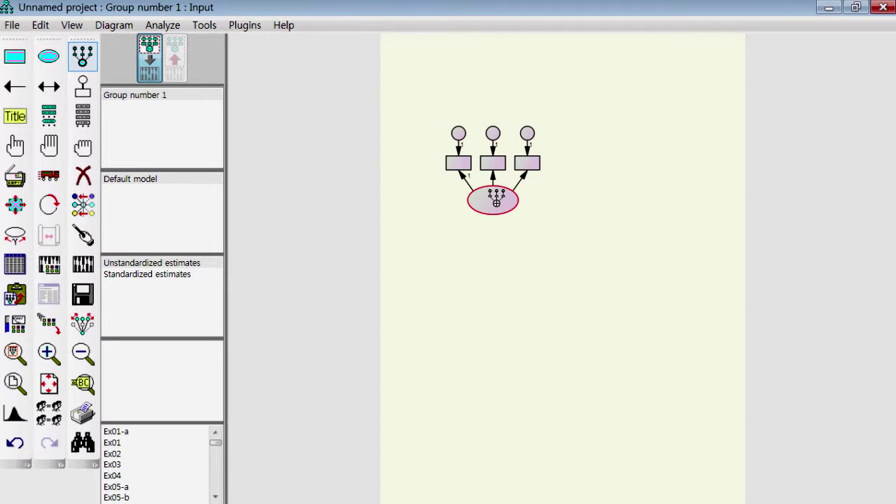
left_click(497, 201)
left_click(496, 201)
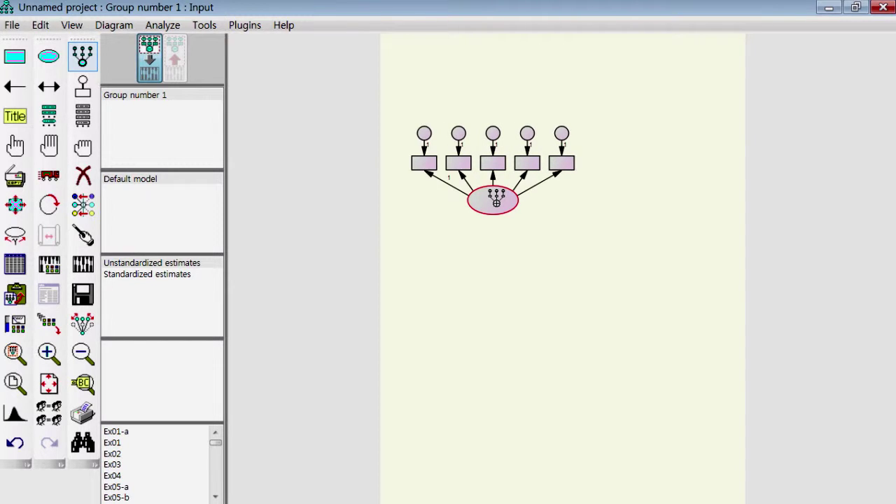
left_click(496, 201)
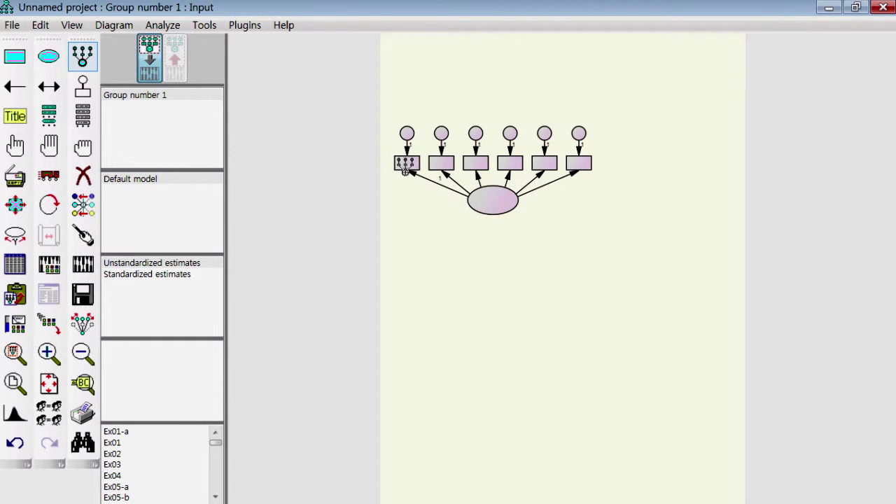
right_click(533, 301)
left_click(448, 279)
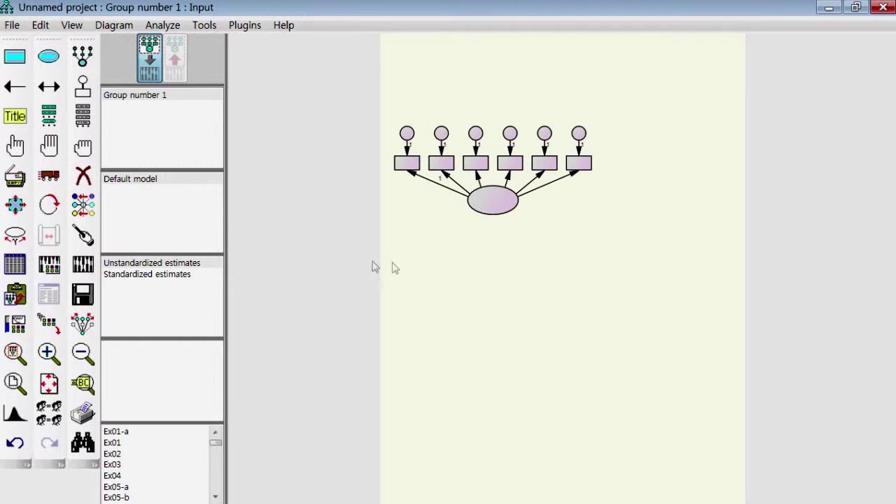
- Rotate the latent variable's six indicators so that they sit to the left of the ellipse
left_click(51, 205)
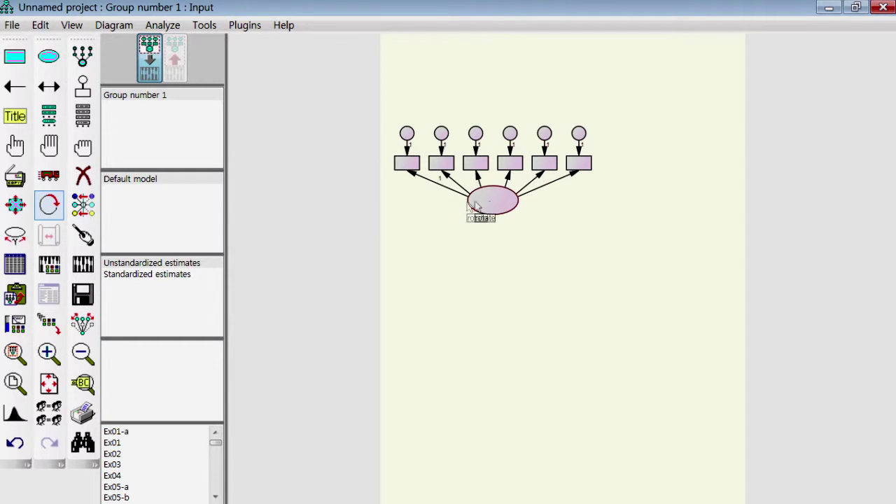
left_click(490, 206)
left_click(491, 205)
left_click(491, 205)
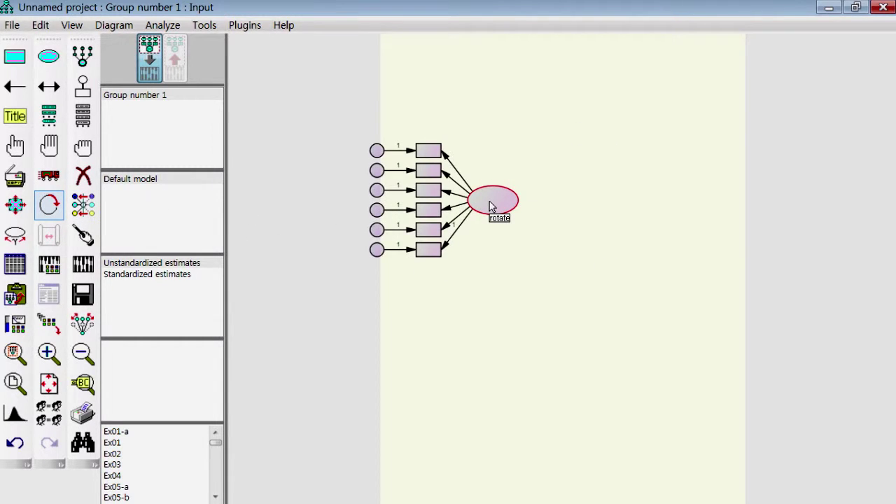
right_click(530, 323)
left_click(461, 330)
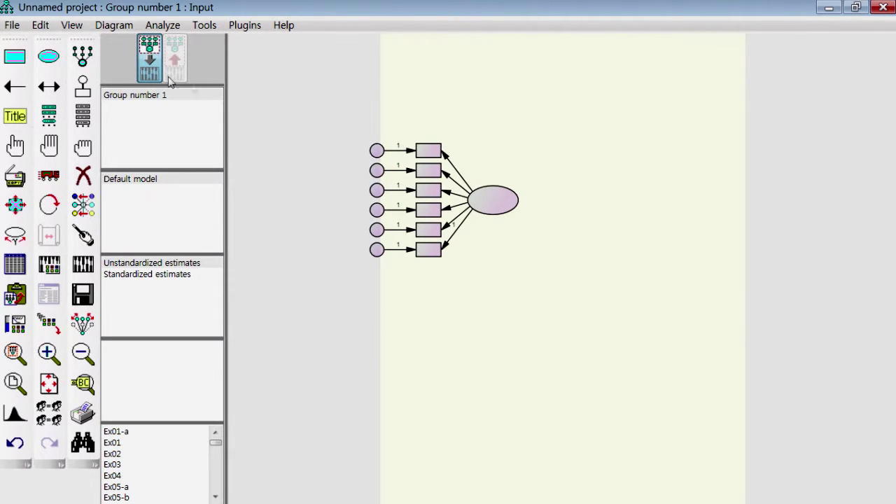
- Set the diagram's paper size to Landscape - A4 in the interface properties and apply it
left_click(72, 25)
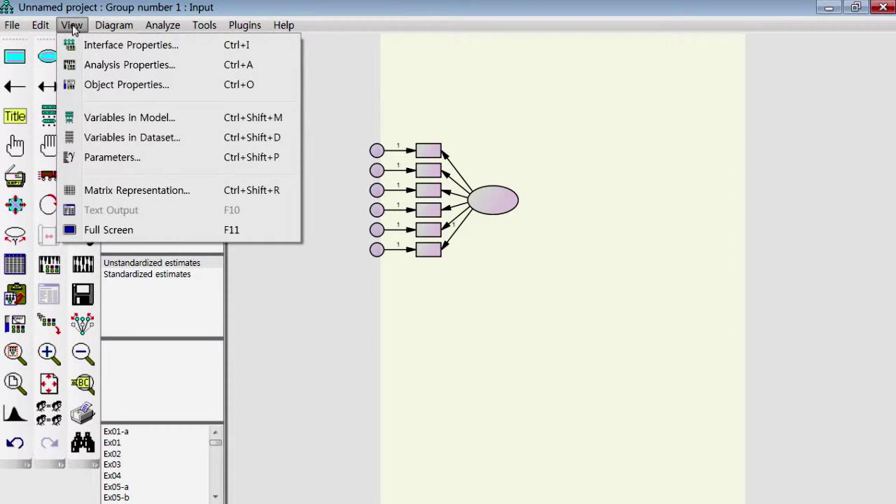
left_click(77, 45)
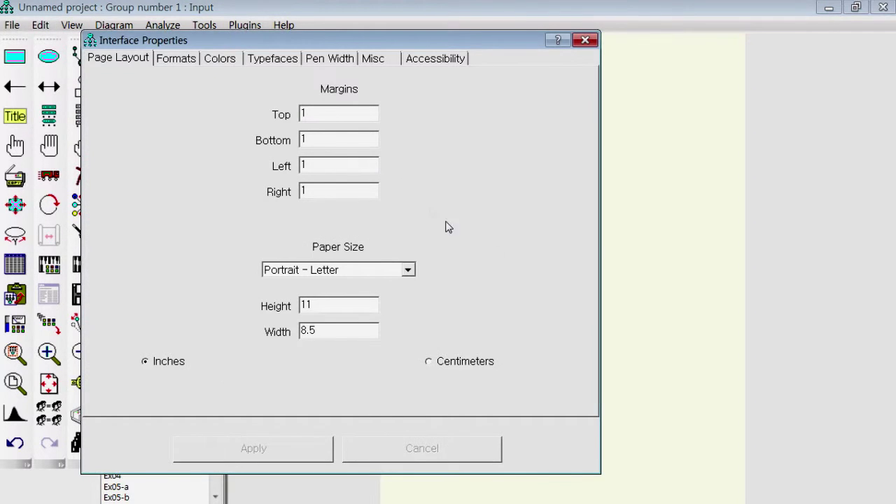
left_click(409, 272)
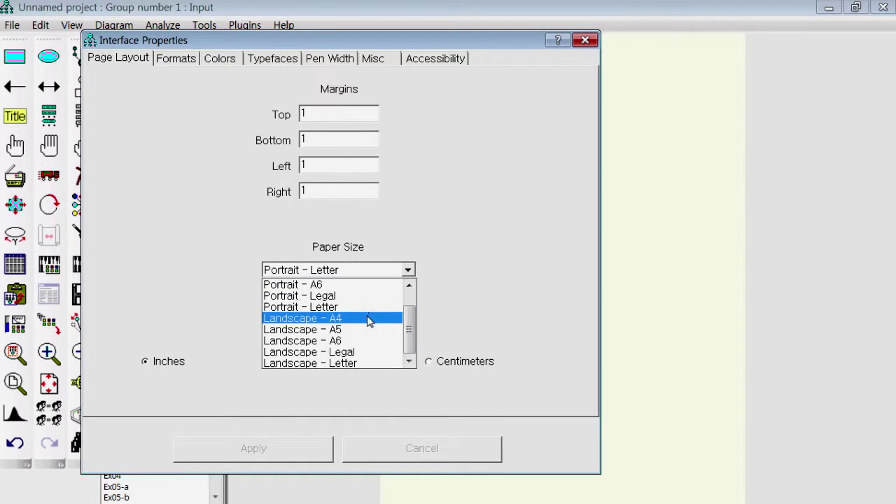
left_click(378, 316)
left_click(294, 454)
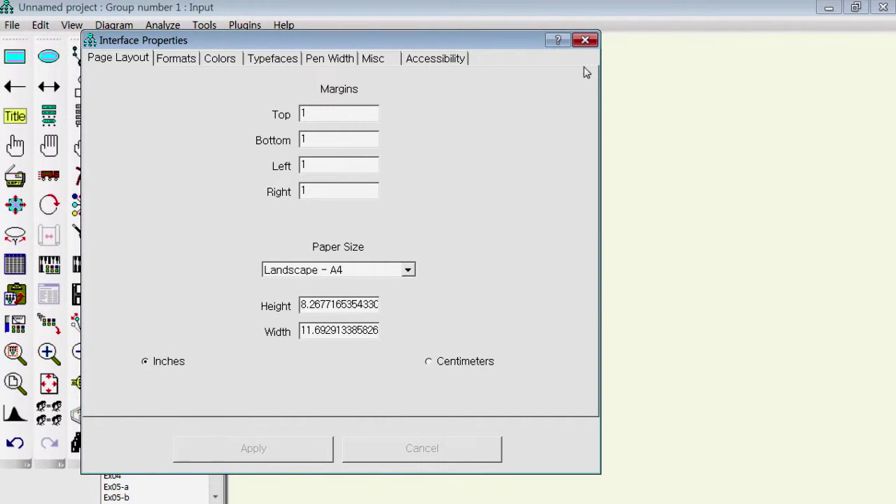
left_click(585, 40)
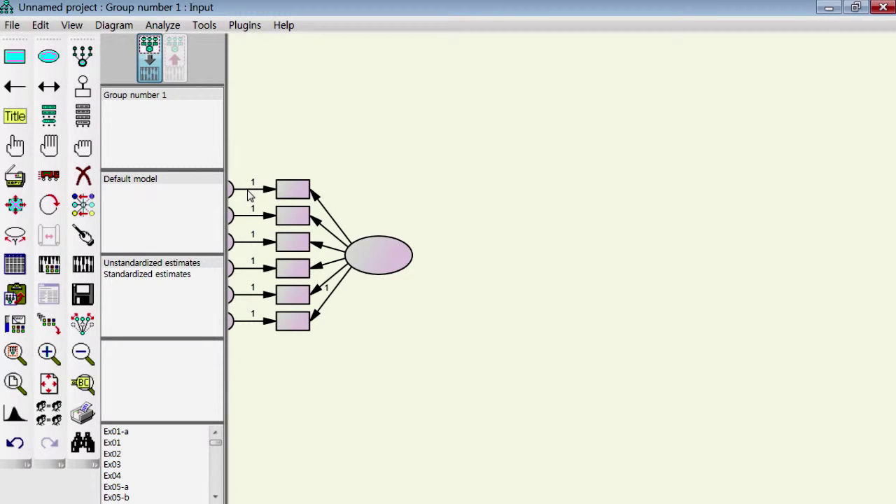
- Select all diagram objects, move the whole measurement model to the page's upper left so every error term fits, and deselect everything
left_click(49, 147)
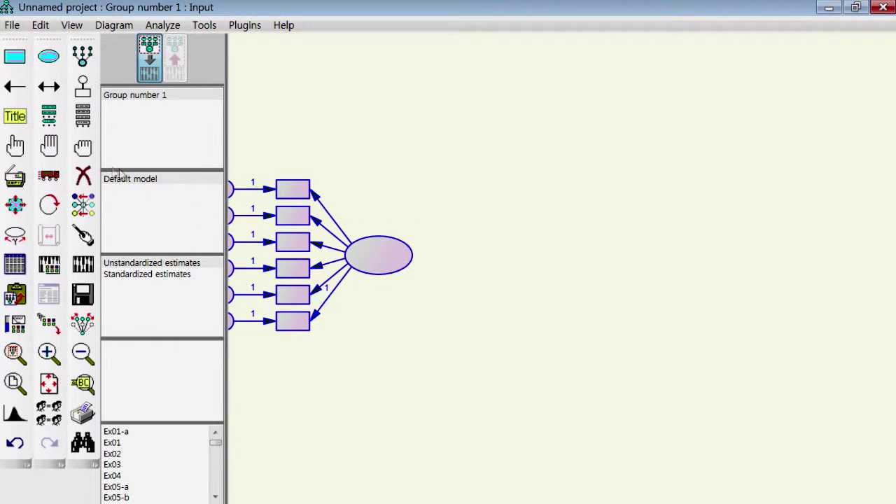
left_click(49, 176)
mouse_move(397, 256)
left_mouse_down()
mouse_move(462, 186)
mouse_move(448, 156)
left_mouse_up()
right_click(634, 275)
left_click(545, 286)
left_click(83, 147)
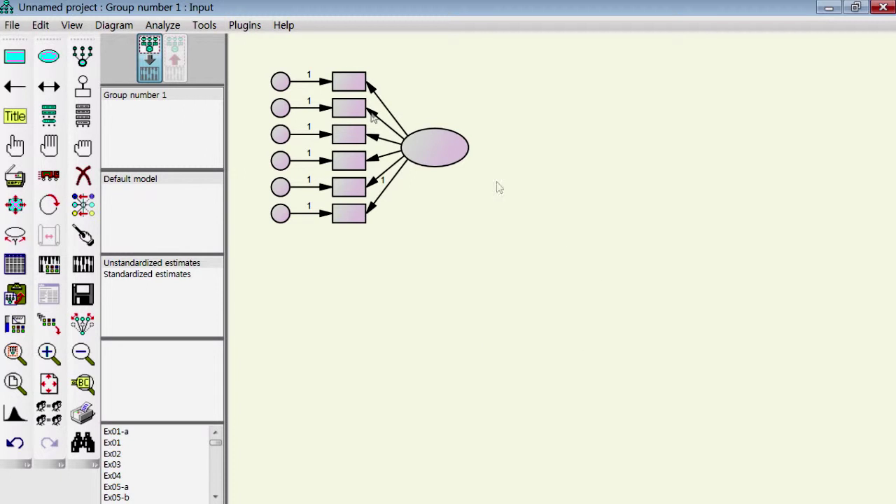
- Draw a second latent variable ellipse below the first and add six indicators with error terms to it
left_click(48, 59)
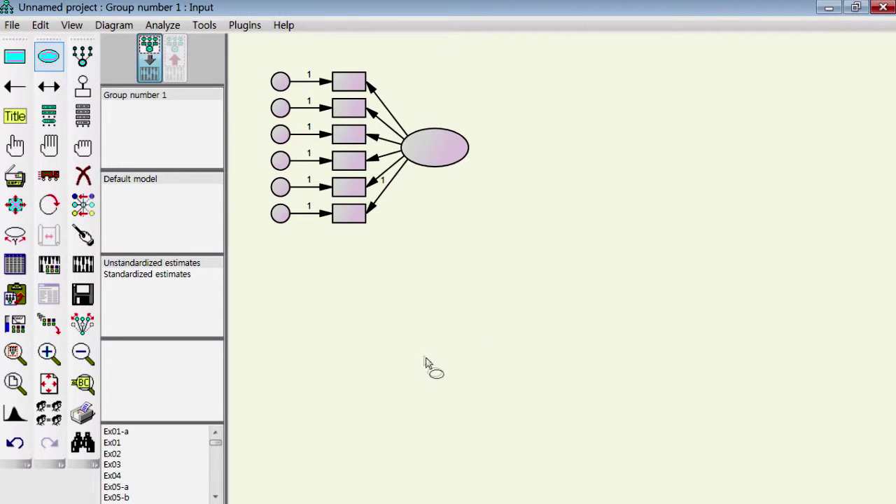
left_click_drag(411, 336, 472, 378)
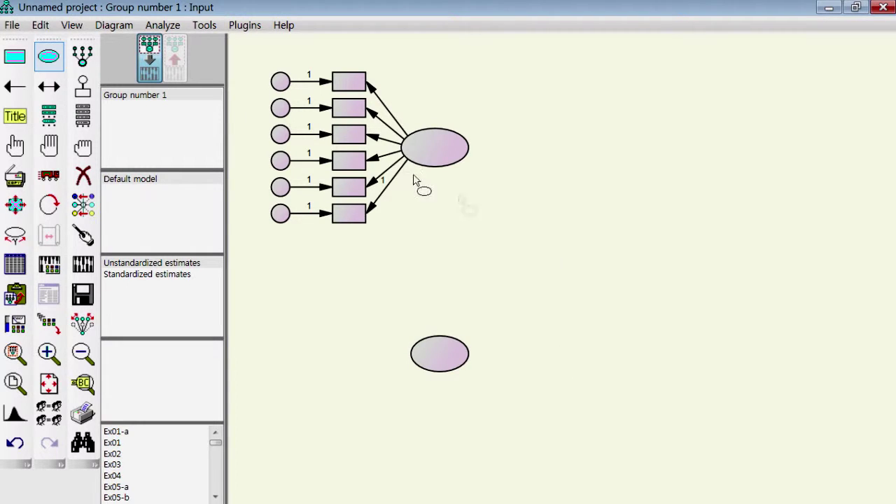
left_click(82, 56)
left_click(432, 355)
left_click(433, 354)
left_click(436, 354)
left_click(439, 353)
left_click(441, 350)
left_click(442, 350)
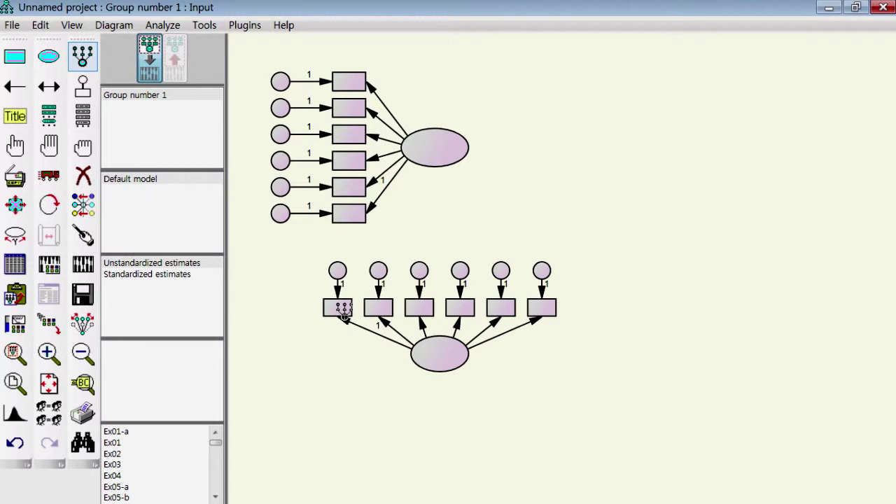
- Rotate the second latent variable's indicators so that they sit to the left of its ellipse
left_click(49, 204)
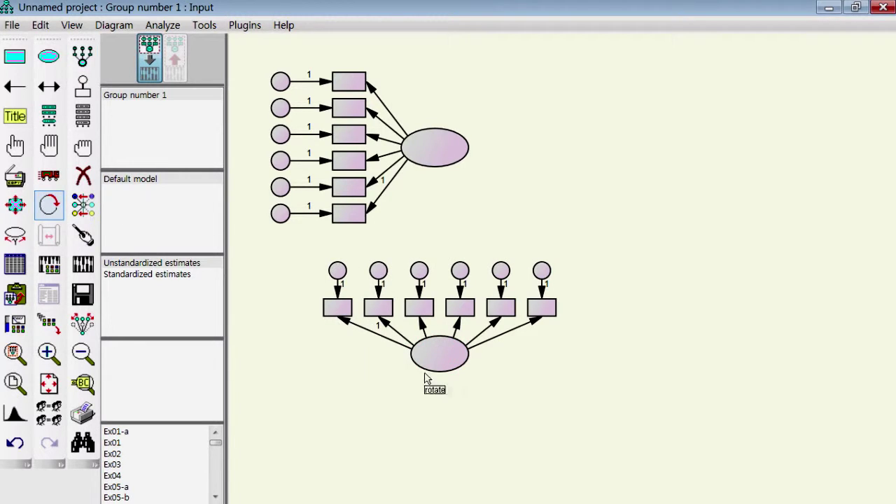
left_click(456, 360)
left_click(455, 360)
left_click(455, 360)
right_click(597, 297)
left_click(596, 295)
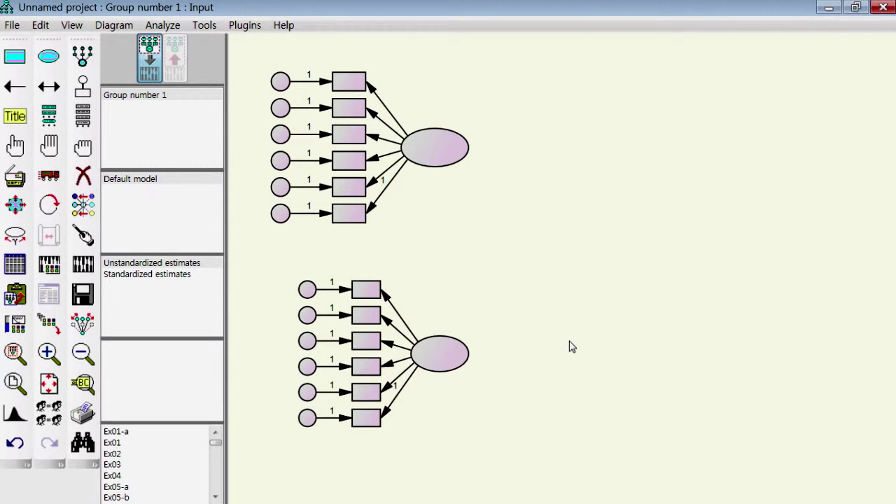
- Draw a third latent variable ellipse to the right of the other two and add five indicators with error terms
left_click(49, 56)
left_click_drag(653, 226, 715, 266)
left_click(82, 56)
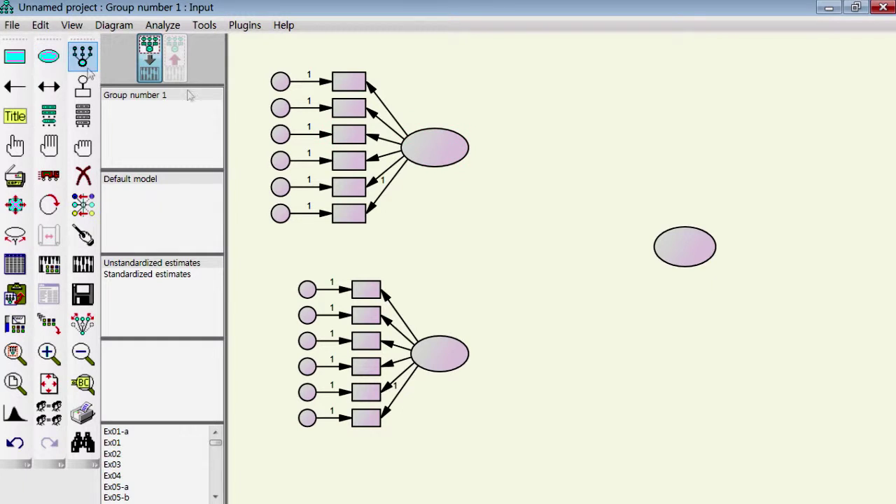
left_click(677, 237)
left_click(672, 238)
left_click(674, 238)
left_click(674, 238)
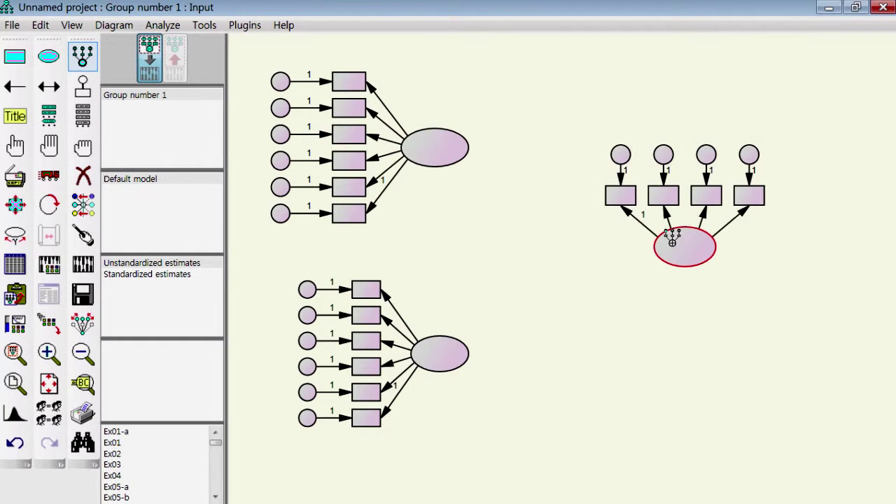
left_click(674, 238)
- Rotate the third latent variable's five indicators so that they sit to the right of its ellipse
left_click(49, 204)
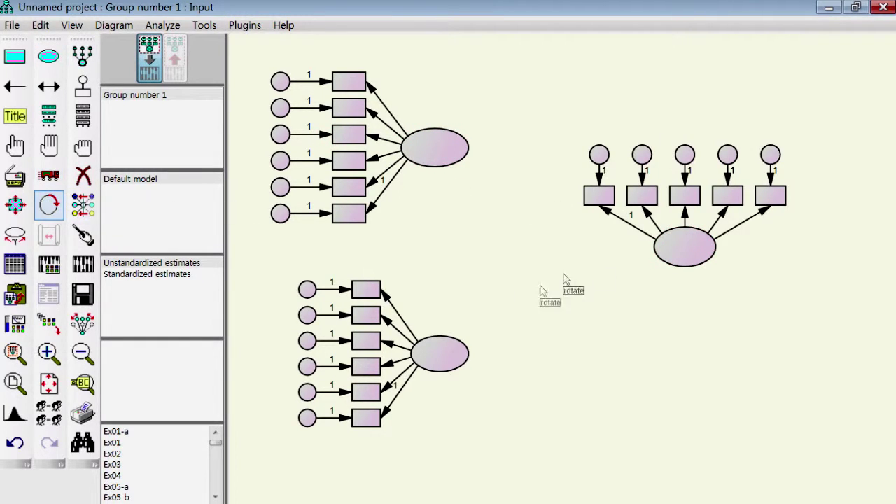
left_click(697, 260)
right_click(691, 372)
left_click(619, 407)
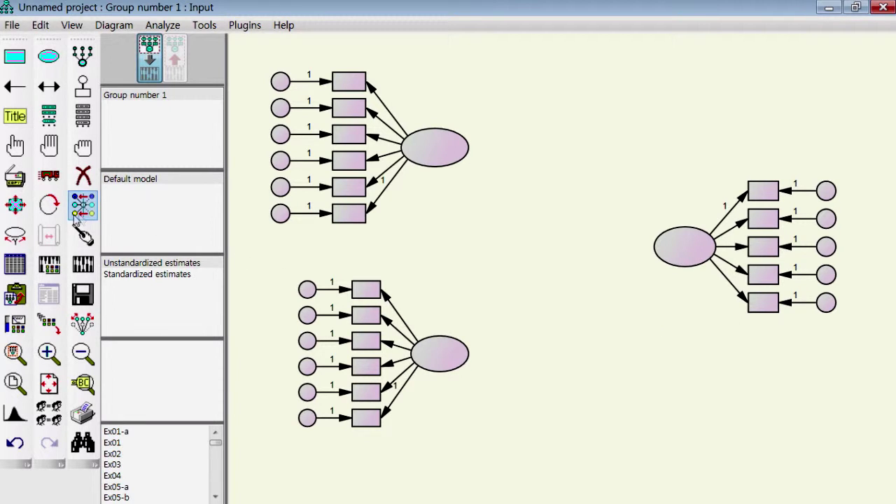
- Duplicate each of the three latent variable ellipses into the empty area between the measurement models
left_click(15, 178)
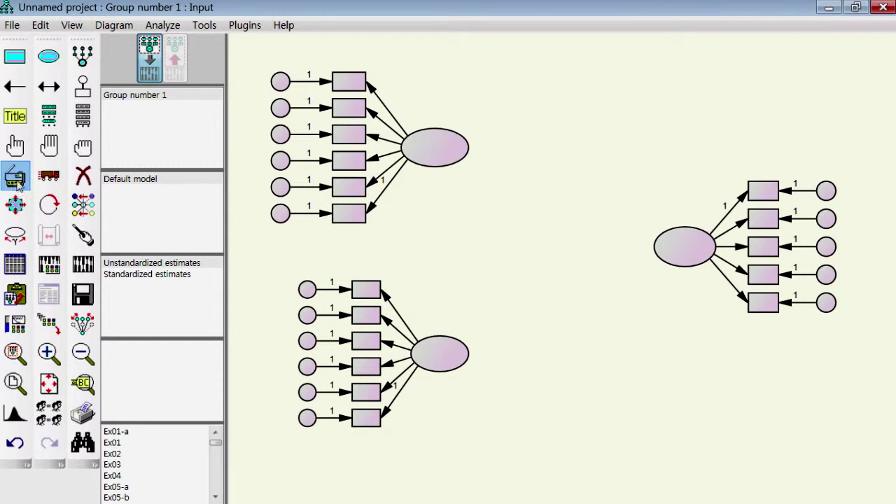
left_click_drag(444, 164, 515, 239)
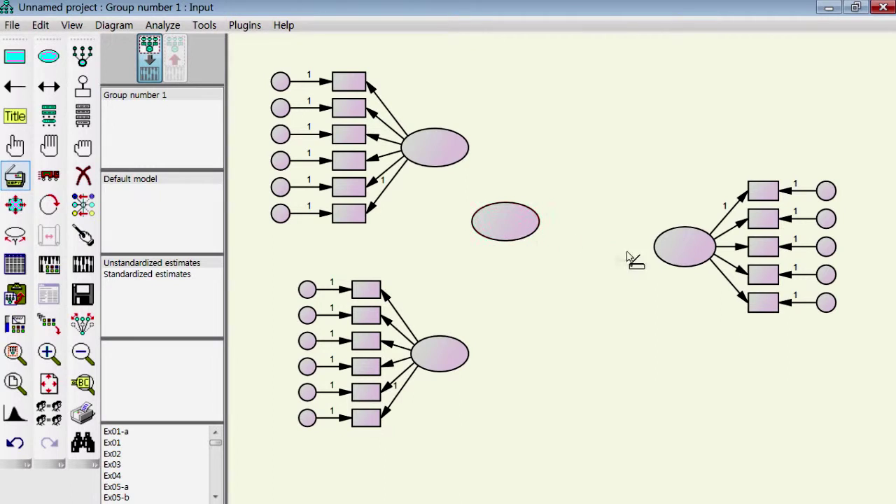
left_click_drag(683, 261, 582, 280)
left_click_drag(450, 354, 503, 307)
right_click(625, 369)
key("Escape")
- Erase the three duplicated ellipses from the middle of the diagram
left_click(83, 175)
left_click(511, 221)
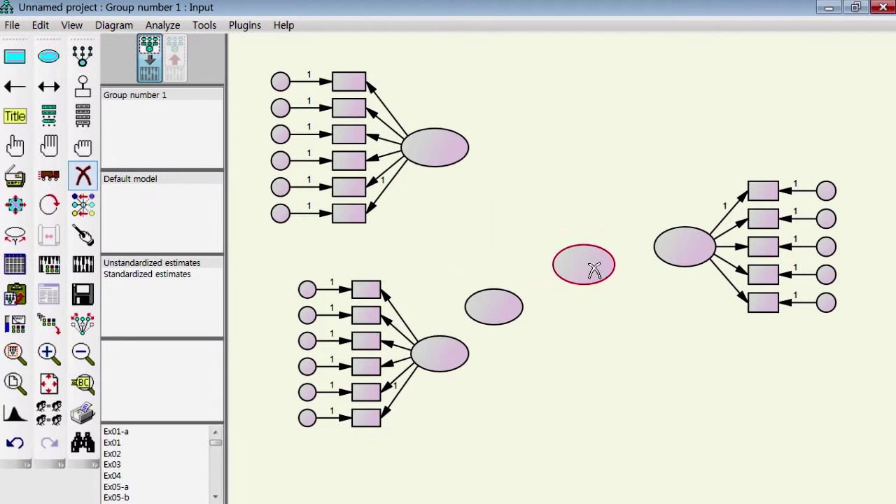
left_click(593, 271)
left_click(498, 308)
right_click(644, 368)
left_click(570, 291)
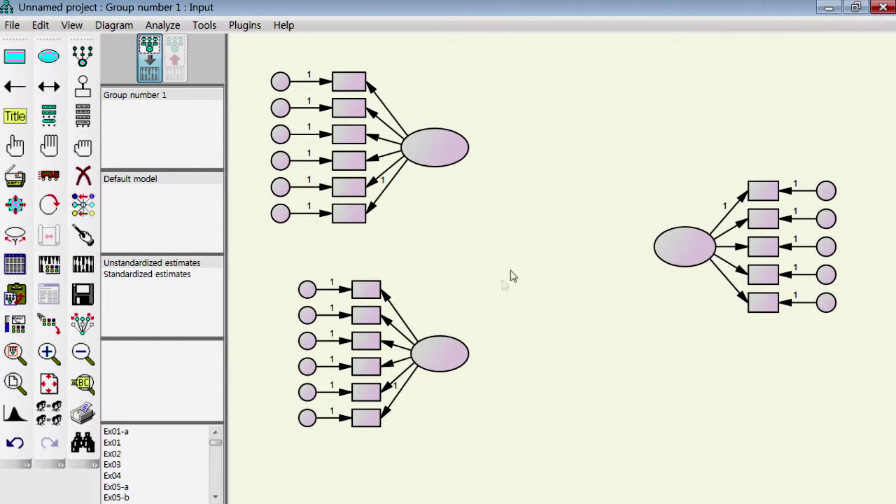
- Name the upper-left latent variable 신체 스트 on two lines in its object properties
double_click(436, 154)
left_click_drag(431, 97, 762, 64)
left_click_drag(819, 62, 784, 63)
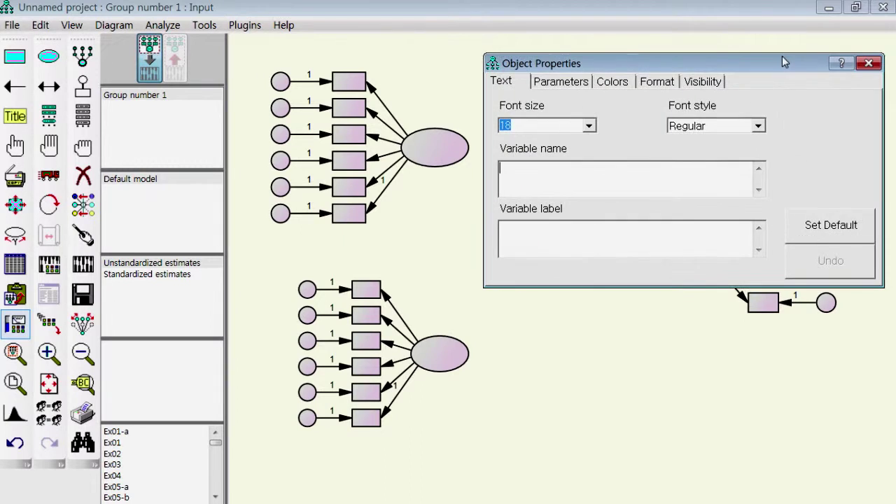
type("t")
key("BackSpace")
key("BackSpace")
type("λ")
key("BackSpace")
type("λ")
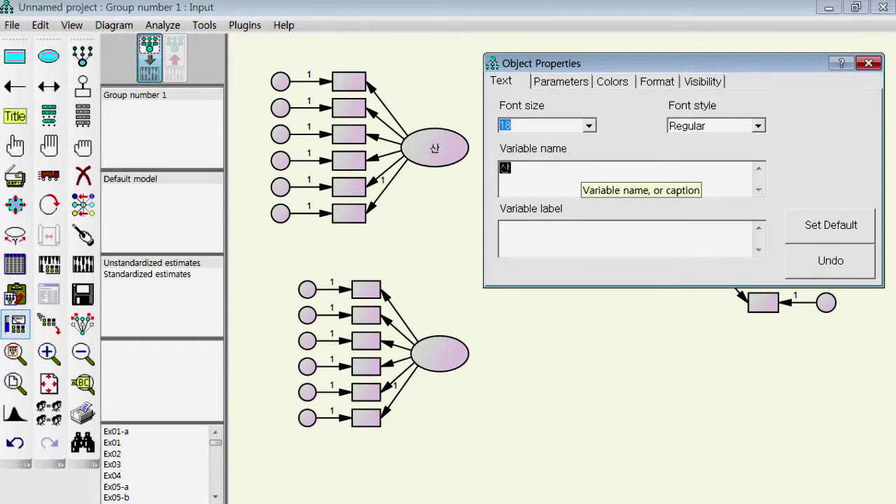
key("BackSpace")
type("체")
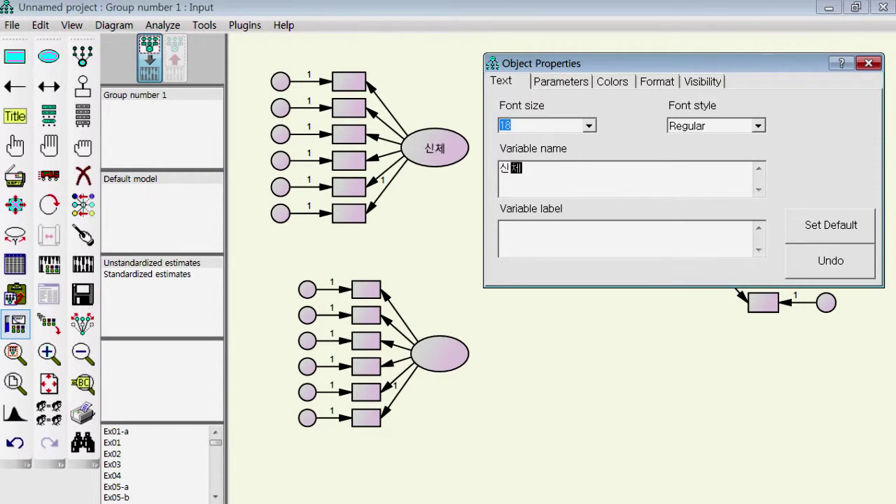
type("ㅡㅌㅡ")
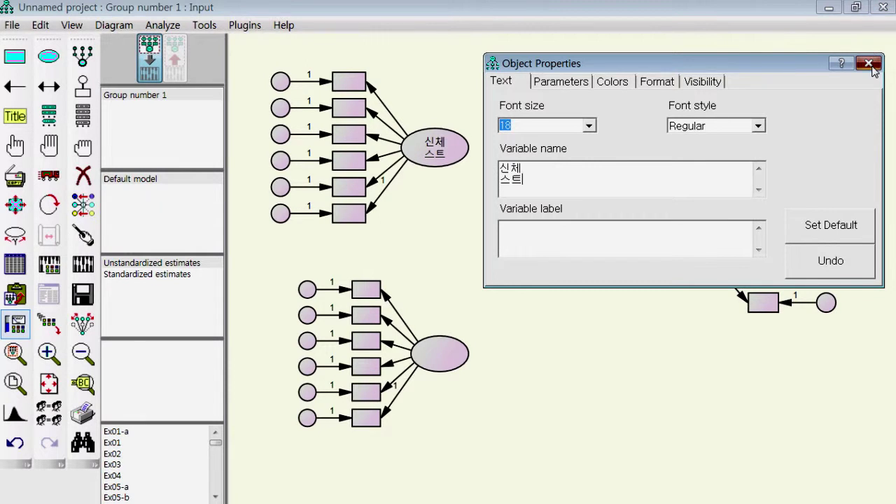
- Duplicate the 신체 스트 ellipse into the empty area below and slightly right of the original
left_click(869, 63)
left_click(49, 177)
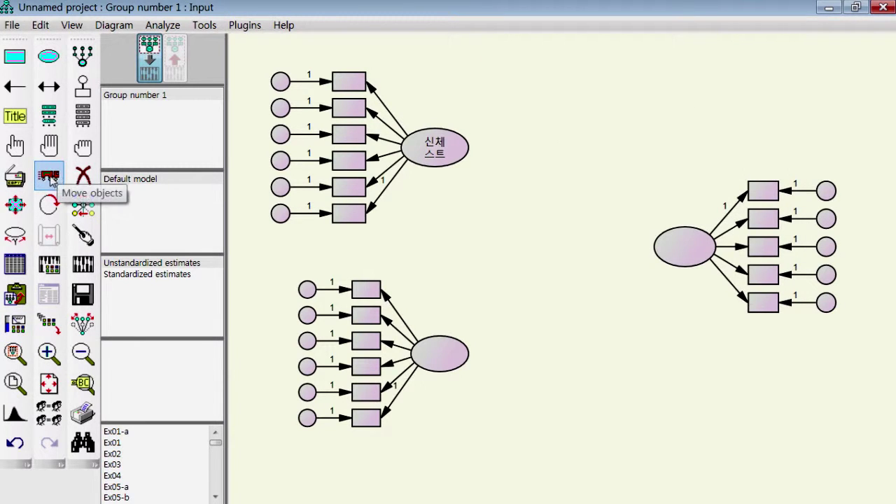
left_click(15, 175)
left_click_drag(455, 152, 497, 245)
right_click(544, 294)
left_click(487, 252)
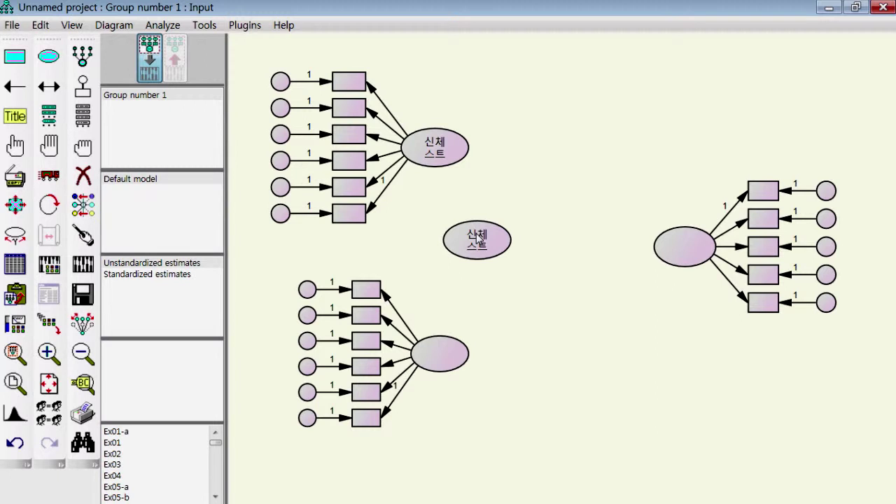
- Check the duplicated ellipse's variable name in its object properties, and erase the duplicate from the diagram
right_click(476, 237)
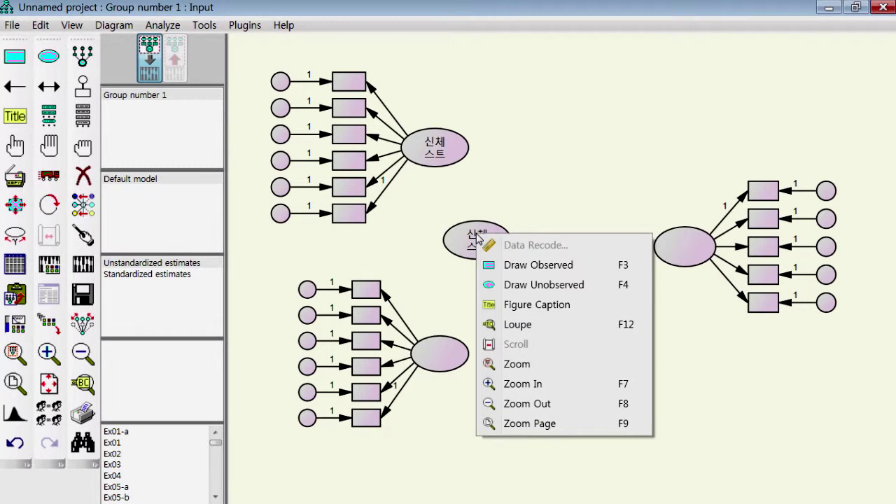
left_click(537, 266)
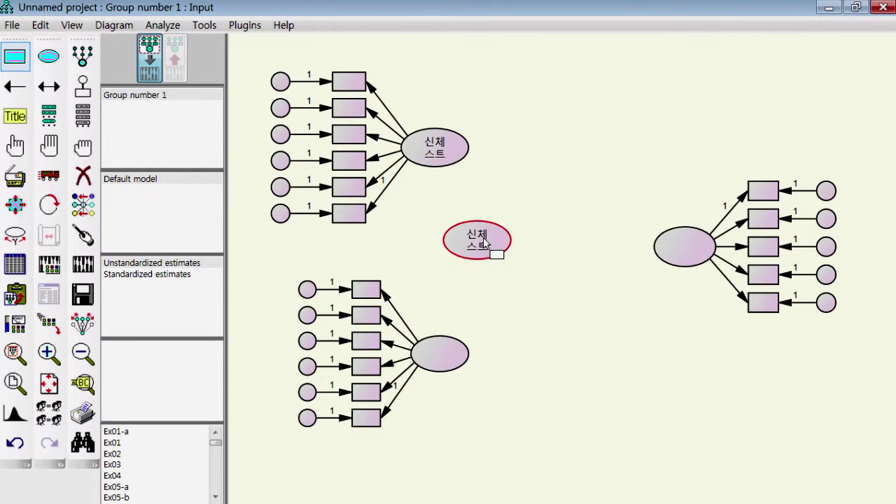
right_click(484, 241)
left_click(519, 251)
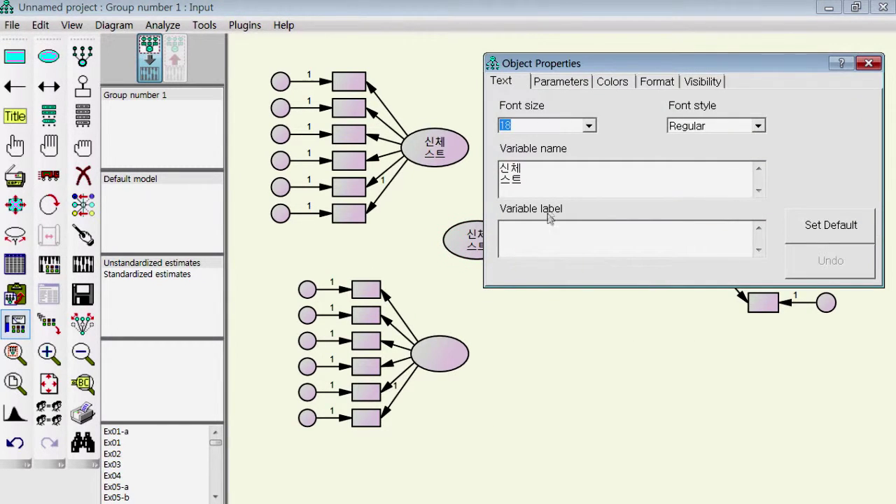
left_click(869, 63)
left_click(84, 177)
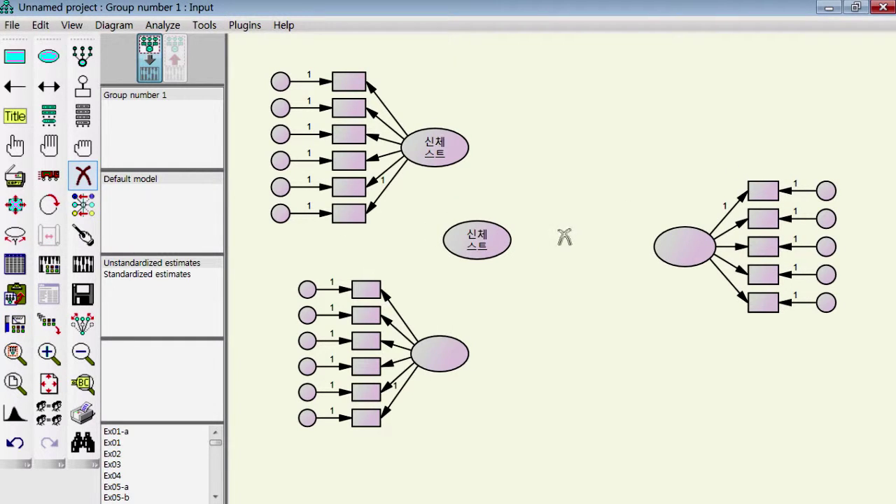
left_click(477, 240)
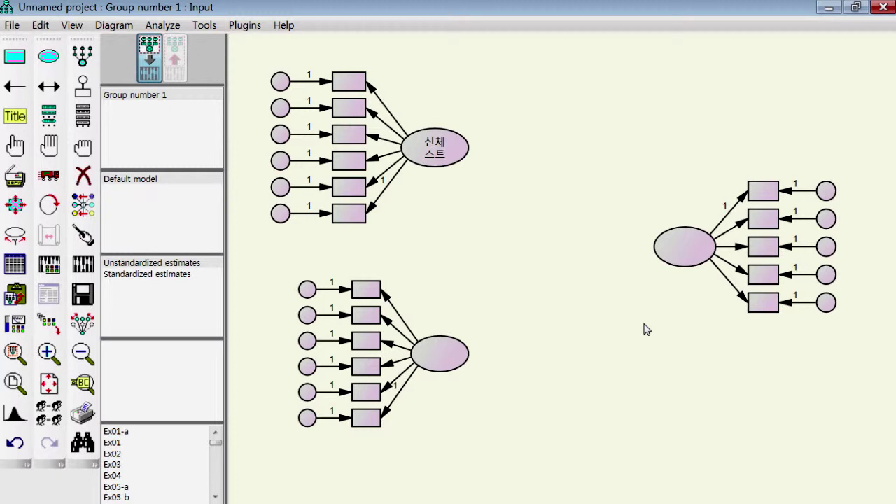
- Draw single-headed paths from the 신체 스트 ellipse and the lower-left latent variable to the right-hand latent variable
left_click(15, 86)
mouse_move(460, 150)
left_mouse_down()
mouse_move(600, 231)
mouse_move(672, 248)
left_mouse_up()
left_click_drag(467, 359, 668, 258)
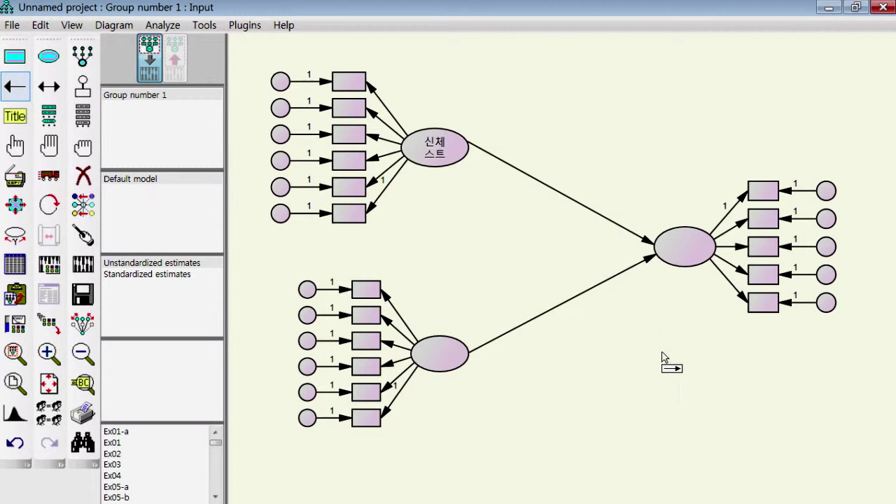
right_click(696, 393)
left_click(588, 376)
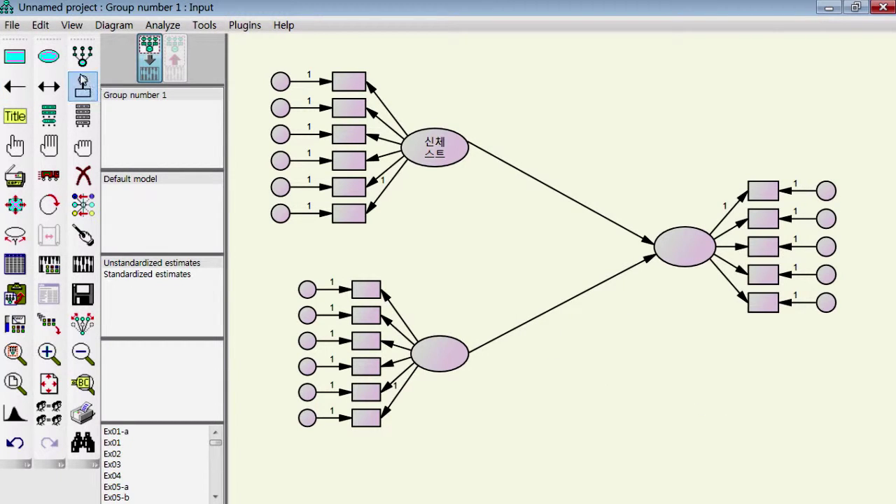
- Add a residual error term above the right-hand latent variable that receives both structural paths
left_click(82, 86)
left_click(681, 244)
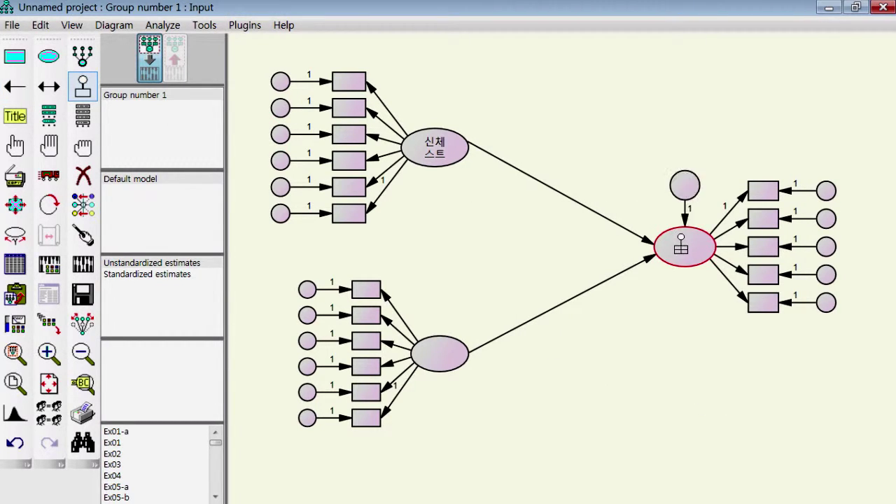
right_click(707, 387)
left_click(649, 409)
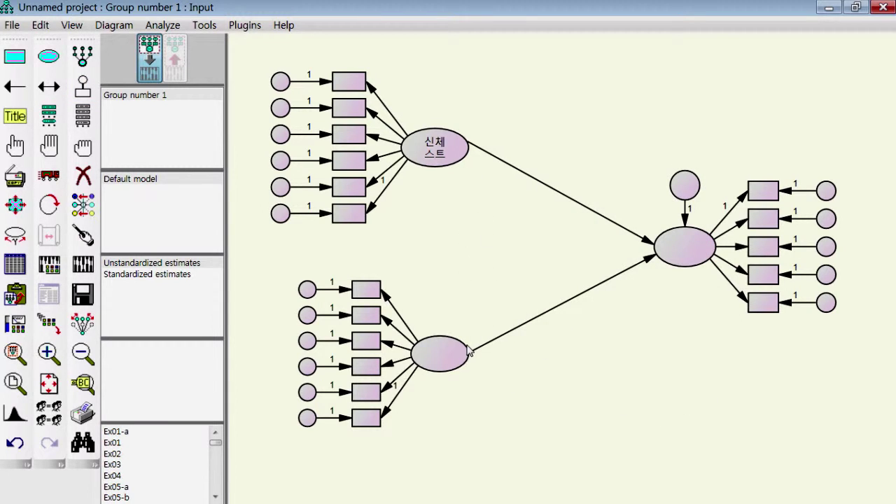
- Draw a covariance between the lower-left latent variable and the 신체 스트 latent variable
left_click(49, 87)
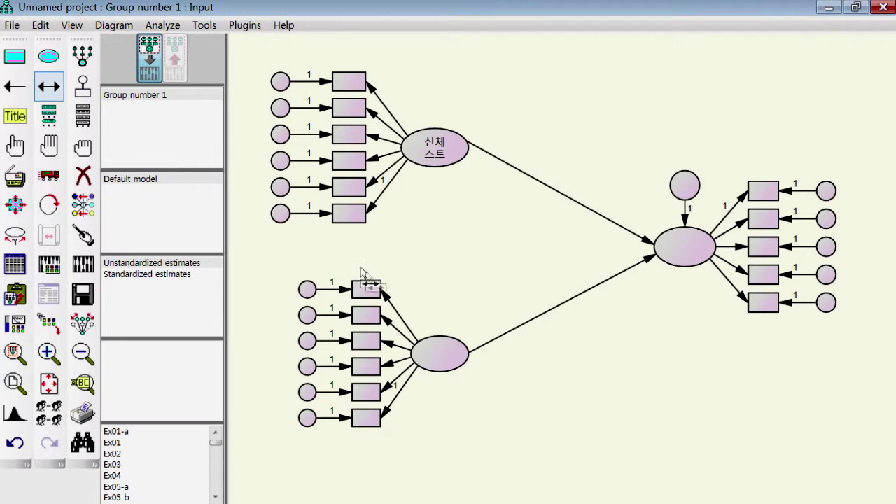
mouse_move(438, 352)
left_mouse_down()
mouse_move(429, 214)
mouse_move(442, 170)
left_mouse_up()
right_click(636, 450)
left_click(555, 435)
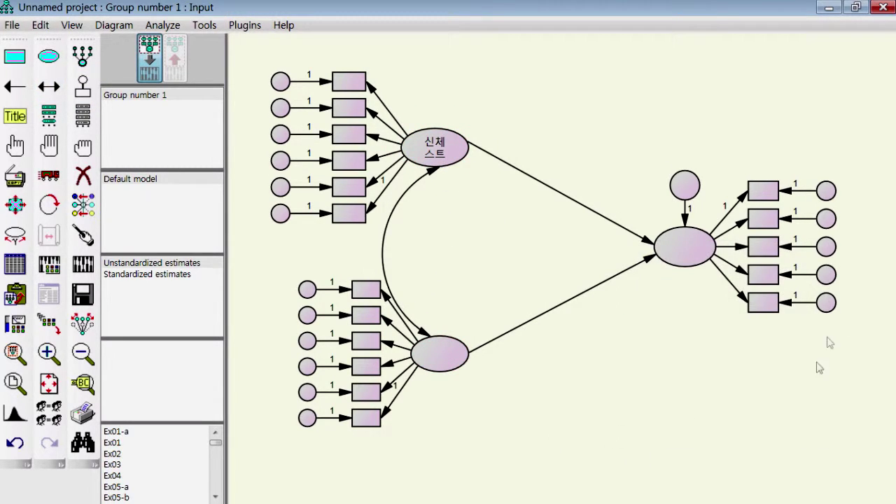
- Name the lower-left latent variable 정서 스트 on two lines in its object properties
double_click(441, 354)
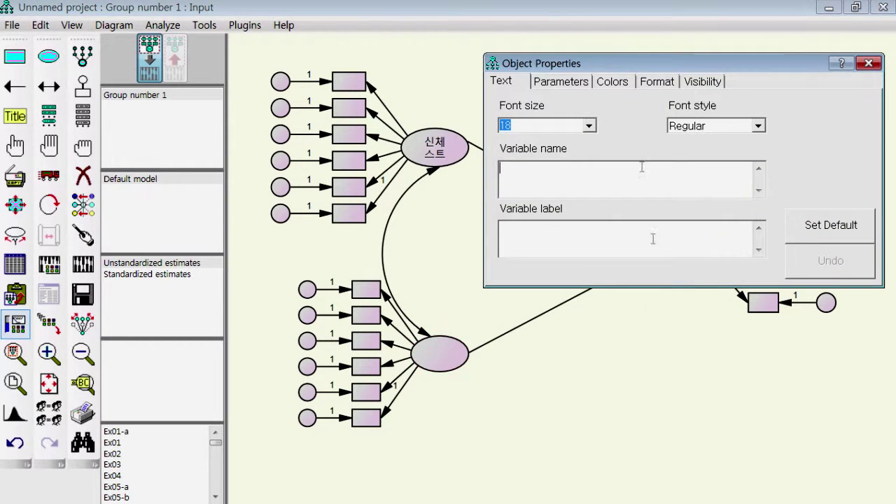
type("정서")
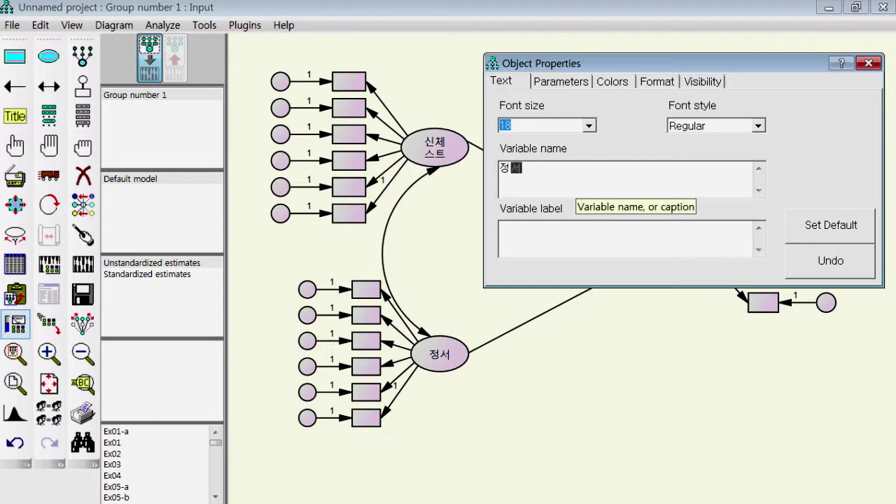
key("Return")
type("스트")
- Name the right-hand latent variable 생활 만족 on two lines and set its name's font size to 14
left_click_drag(779, 67, 526, 84)
left_click(669, 243)
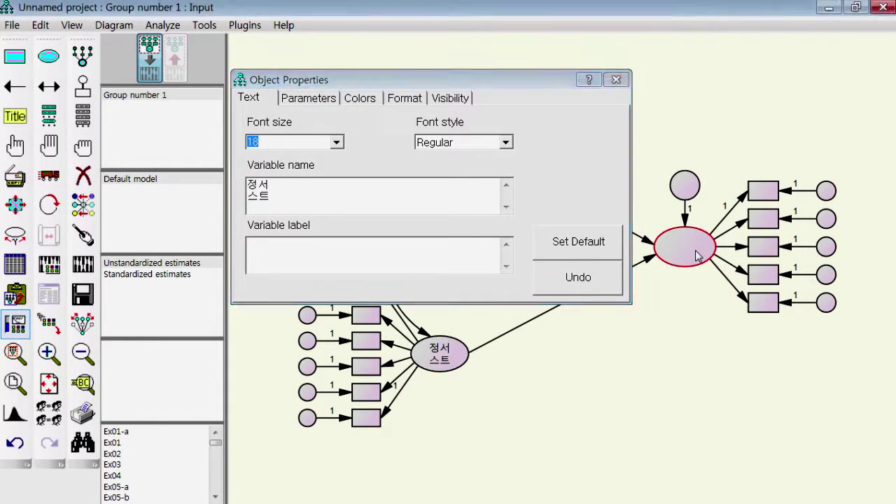
type("생활")
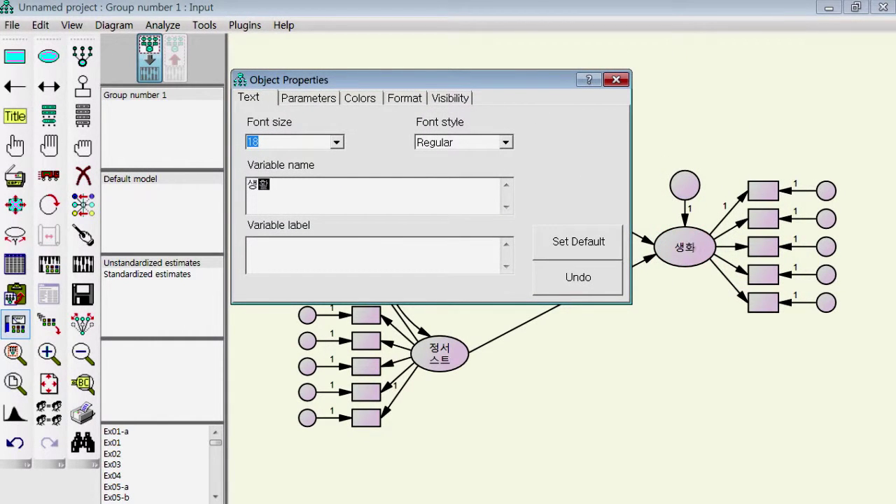
key("Return")
type("만족")
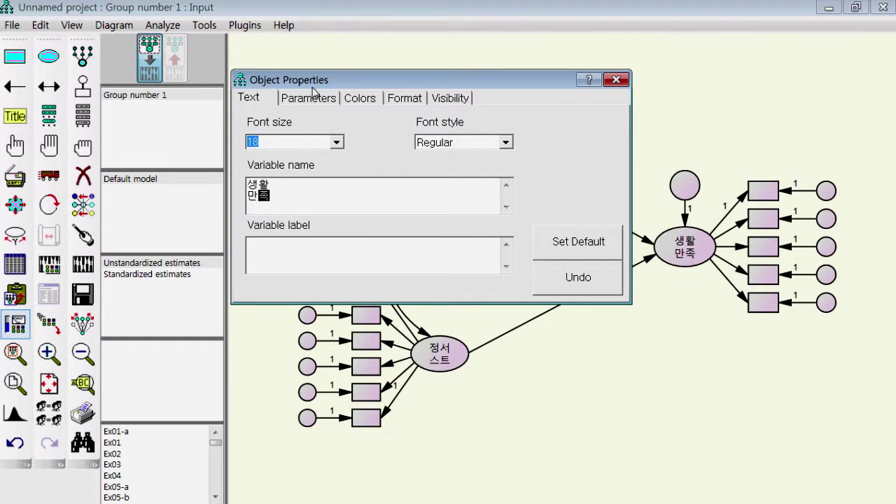
left_click(282, 189)
left_click(296, 184)
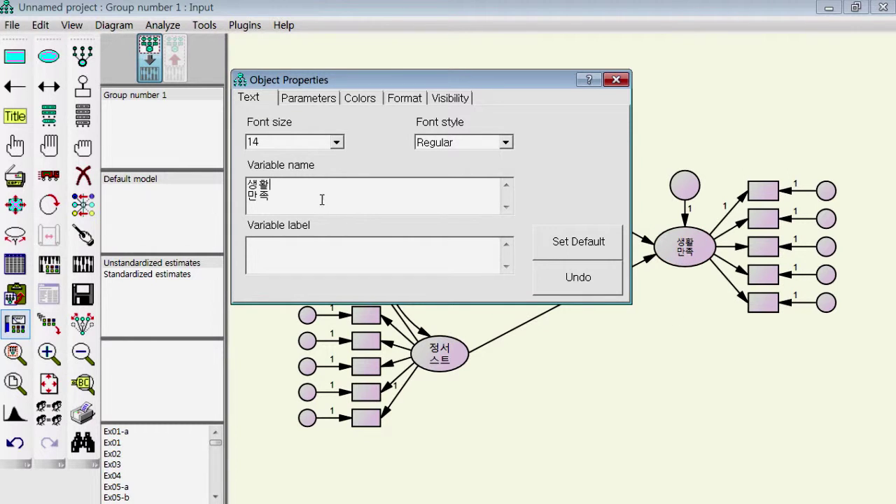
- Review the parameter, color, format and visibility settings in the 생활 만족 variable's object properties
left_click(308, 99)
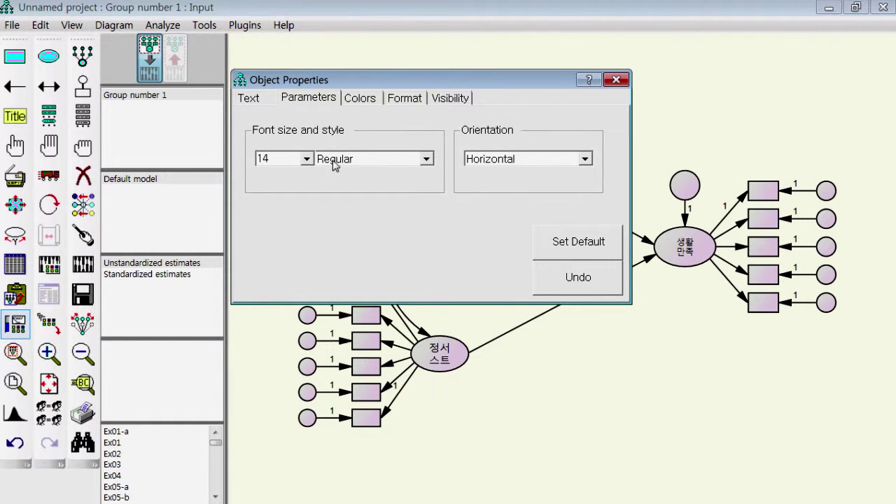
left_click(263, 99)
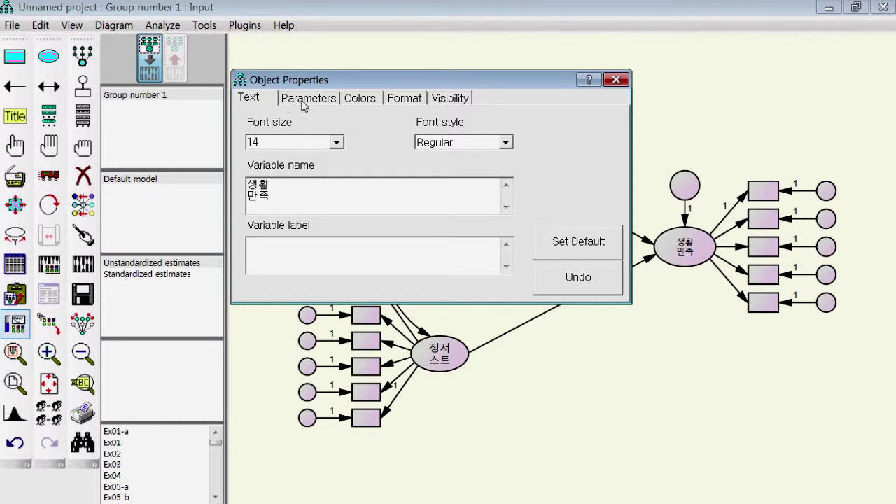
left_click(302, 99)
left_click(357, 99)
left_click(413, 99)
left_click(442, 100)
left_click(362, 101)
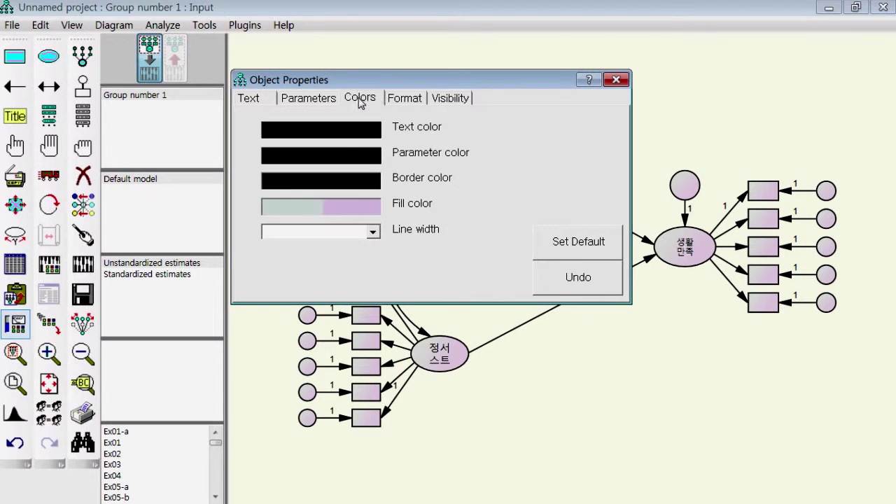
left_click(394, 101)
left_click(451, 102)
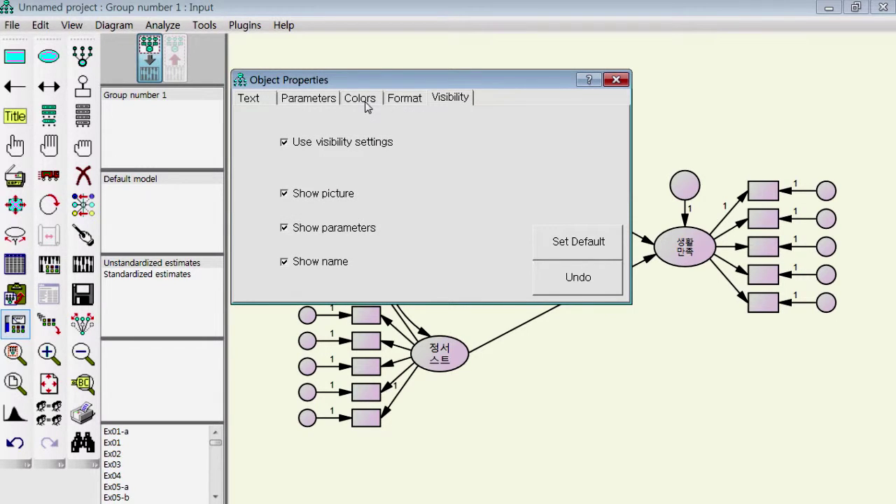
left_click(365, 104)
left_click(405, 102)
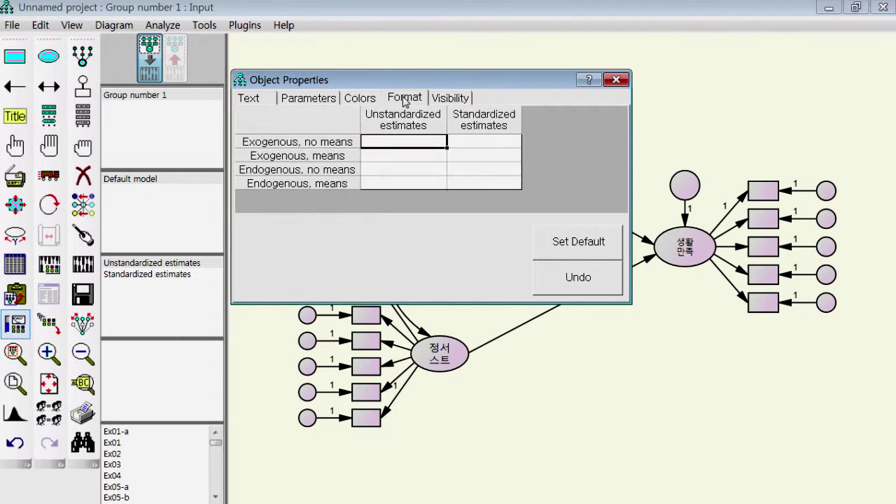
left_click(451, 101)
left_click(259, 101)
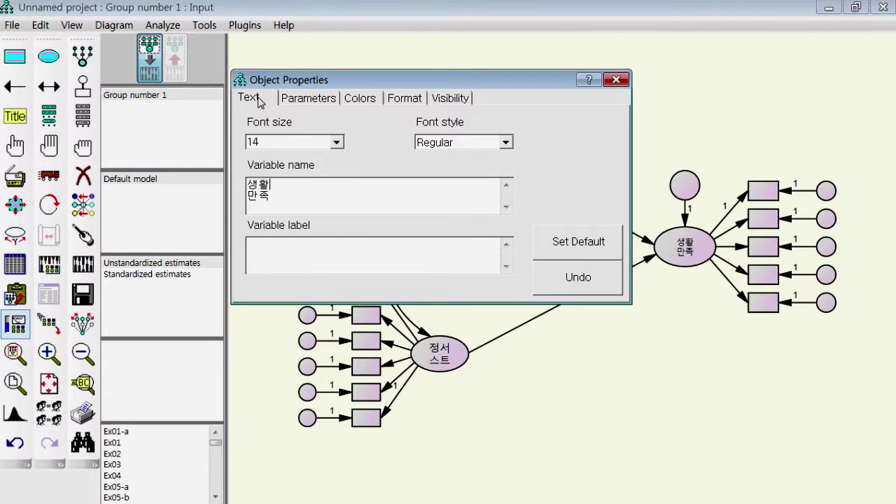
left_click(296, 100)
left_click(260, 100)
left_click(616, 80)
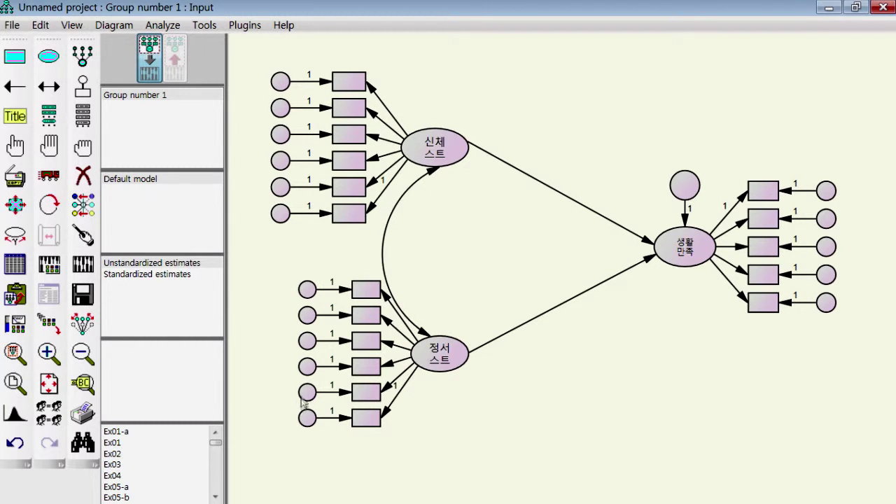
- Try naming the uppermost error term of 신체 스트 e1 by hand in its object properties
double_click(284, 84)
left_click_drag(345, 78, 609, 89)
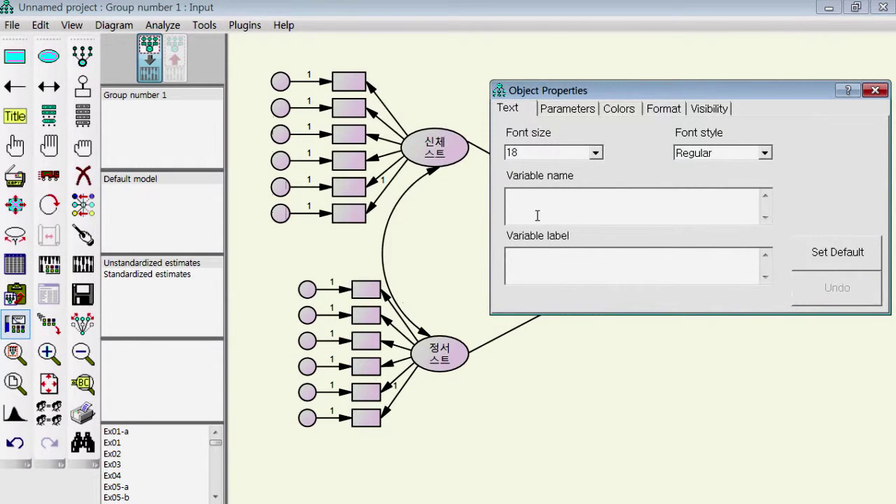
type("e1")
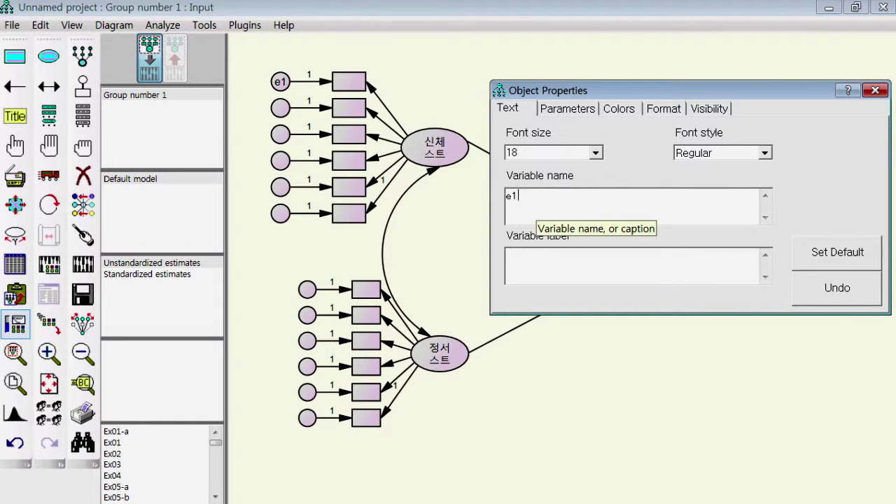
key("BackSpace")
key("BackSpace")
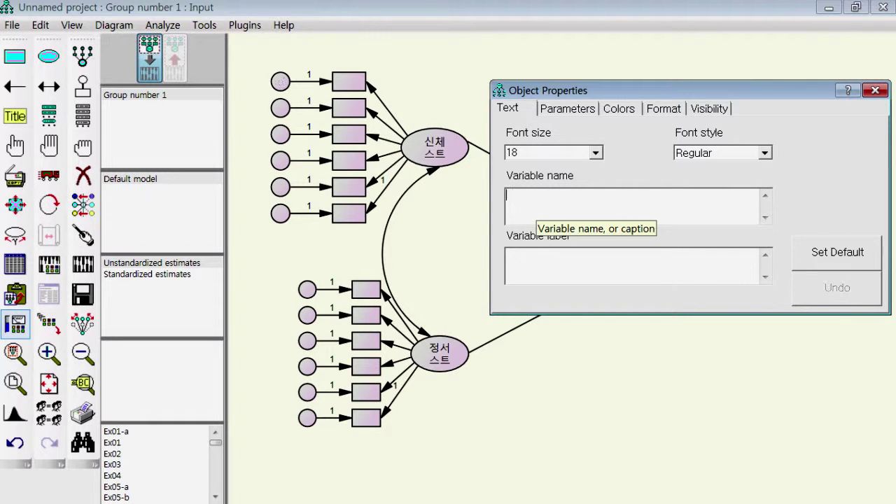
left_click(882, 95)
- Name all remaining unnamed error terms automatically with the Name Unobserved Variables plugin
left_click(246, 31)
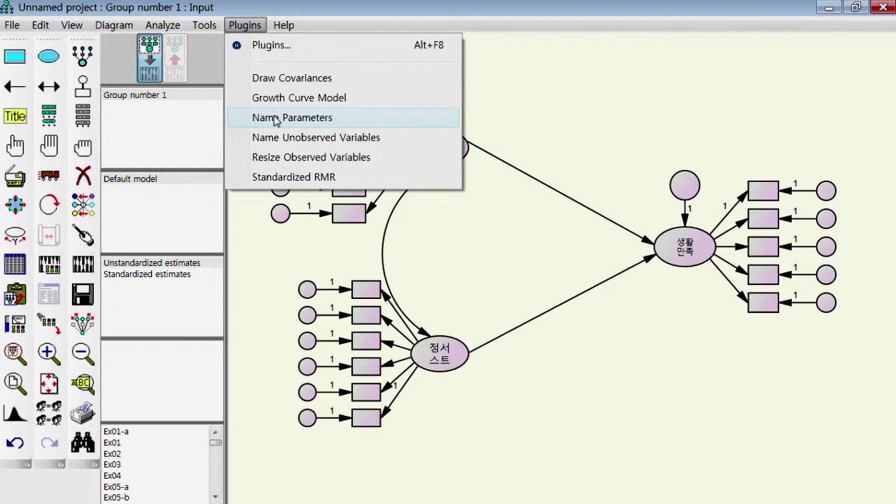
left_click(383, 145)
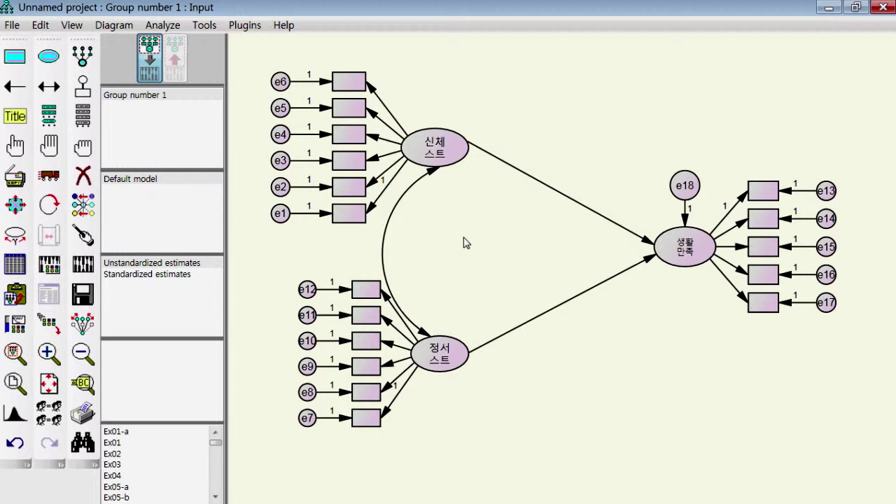
- Switch to the PASW Statistics Data Editor and look through the observed variables from 스트1 to 생만5
key("alt+Tab")
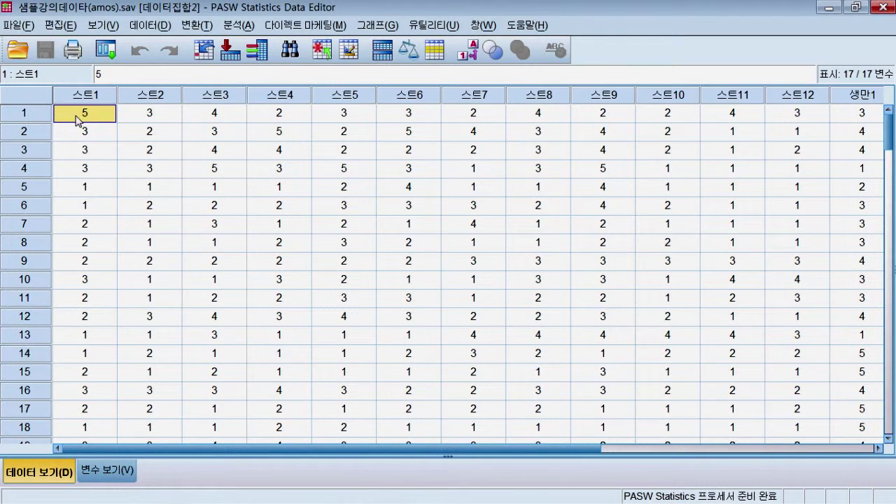
key("Right")
key("Right")
key("Right")
key("Right")
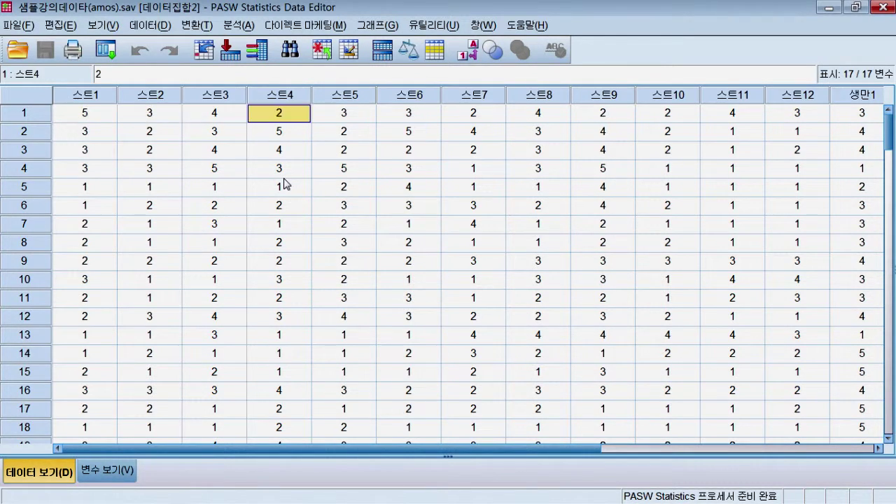
key("Right")
key("Right")
key("Right")
key("Right")
key("Right")
key("Right")
key("Right")
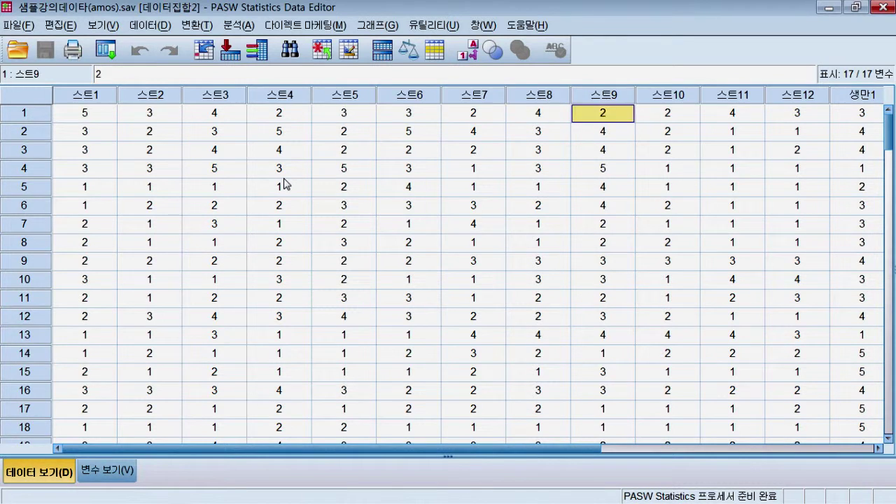
key("Right")
key("Right")
key("Right")
key("Right")
key("Right")
key("Right")
key("Right")
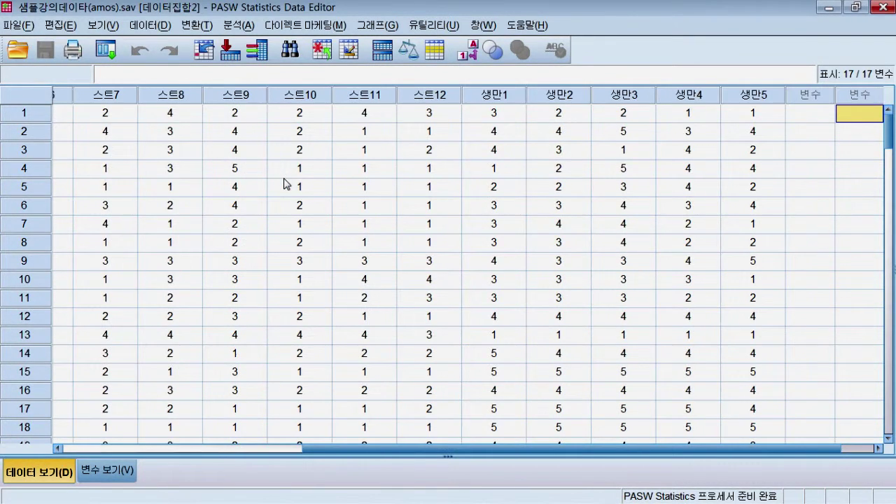
- Switch back to Amos and attach 샘플강의데이타(amos).sav from the desktop folder 샘플강의 as the data file for Group number 1
left_click(501, 119)
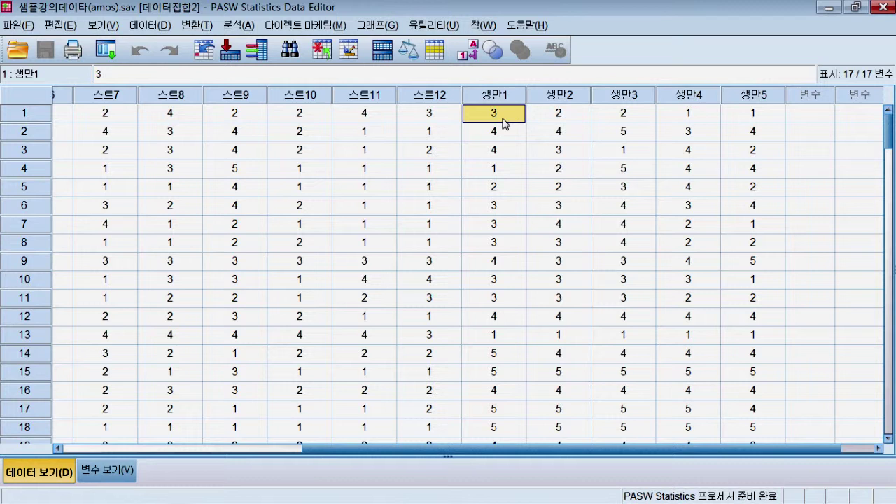
key("alt+Tab")
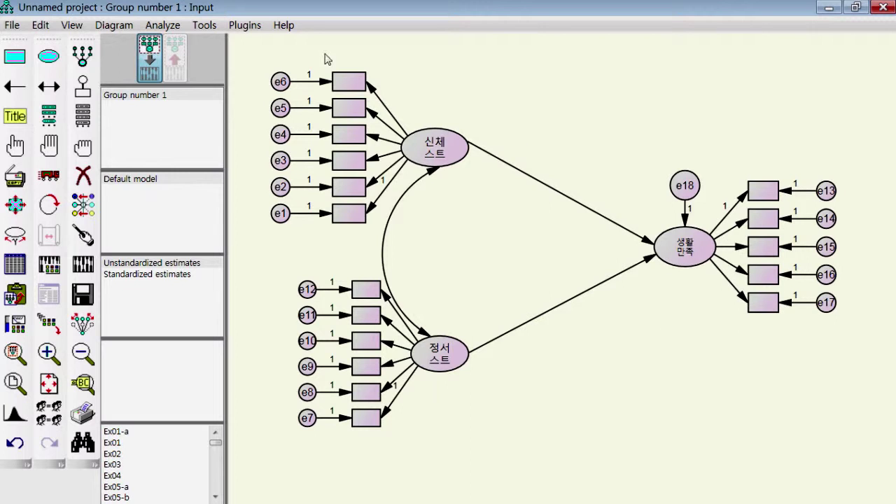
left_click(12, 25)
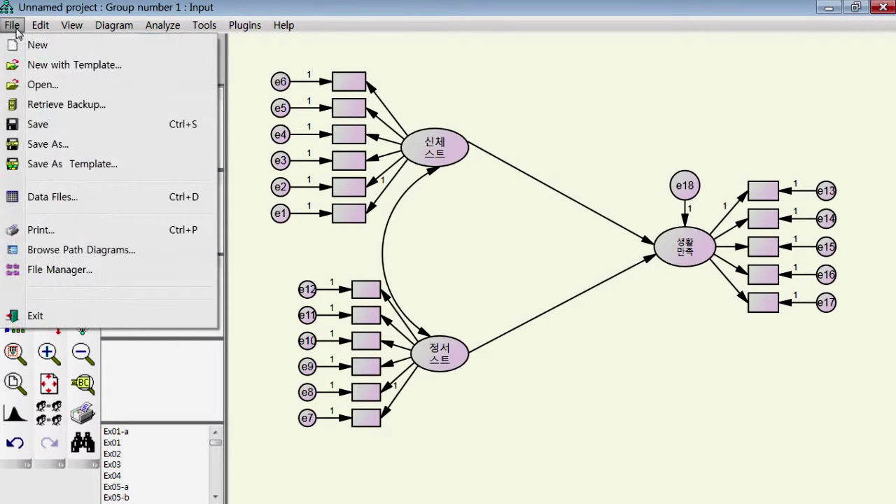
left_click(44, 199)
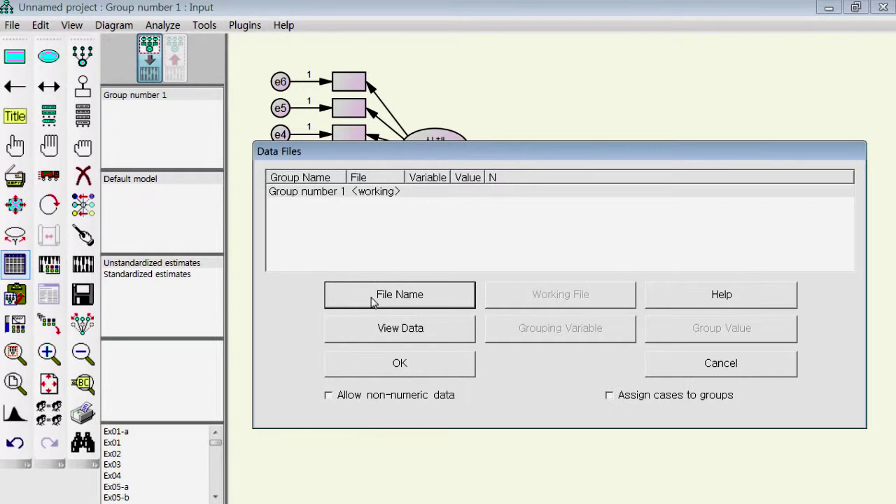
left_click(400, 295)
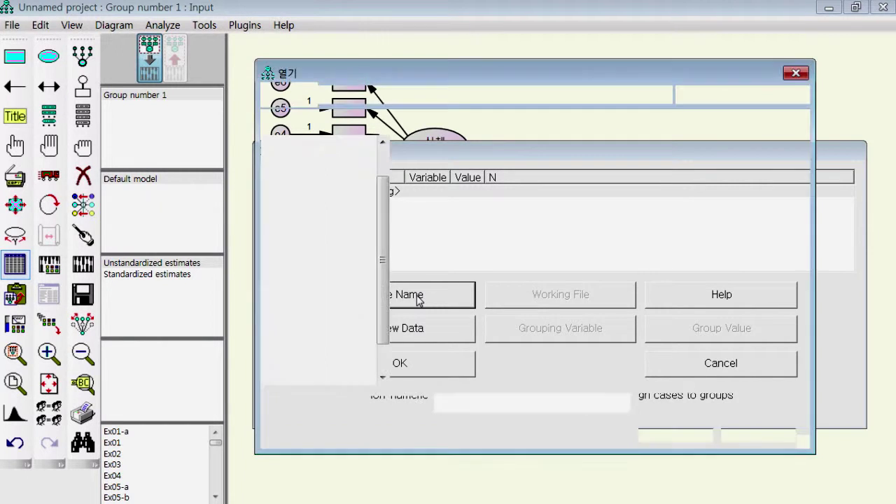
left_click(316, 185)
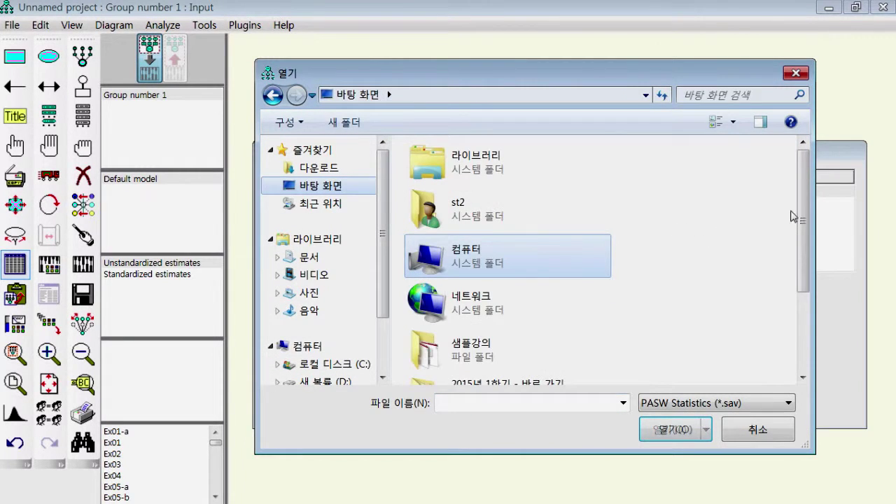
scroll(804, 256, "down", 2)
left_click_drag(804, 255, 807, 303)
double_click(516, 208)
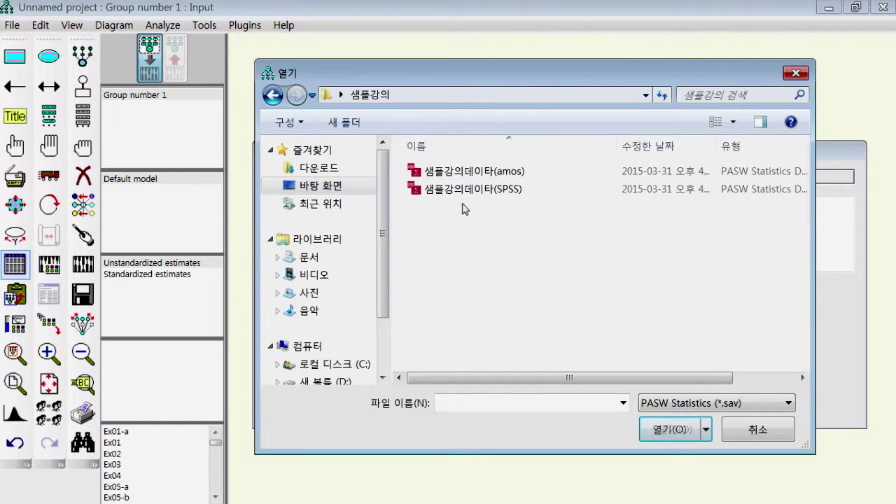
left_click(494, 189)
left_click(497, 172)
double_click(498, 172)
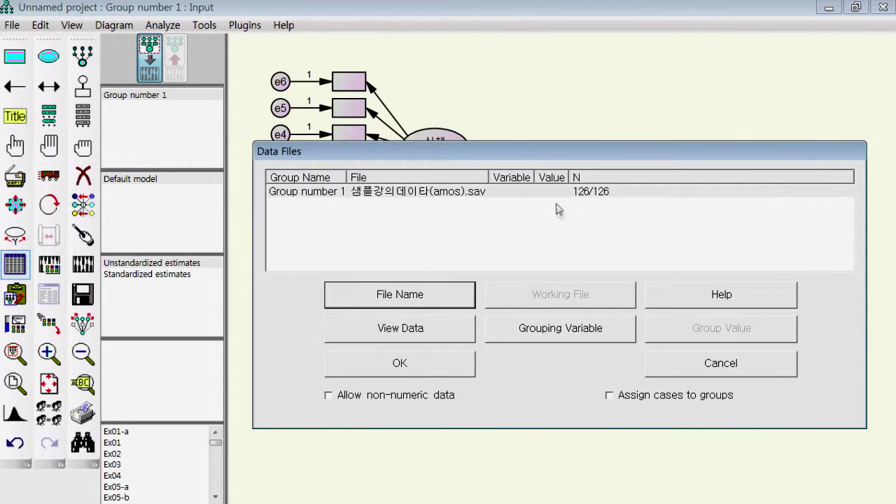
left_click(423, 368)
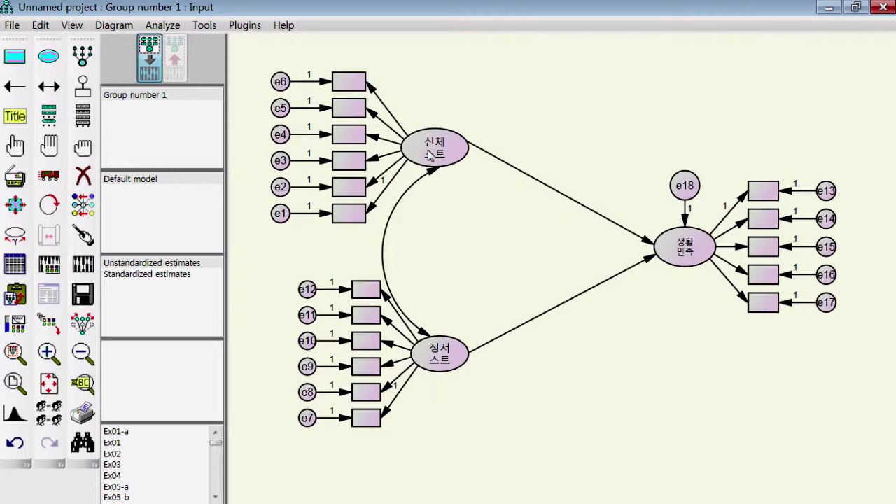
- Open the list of variables in the dataset, and move and enlarge it to show all of them
left_click(72, 27)
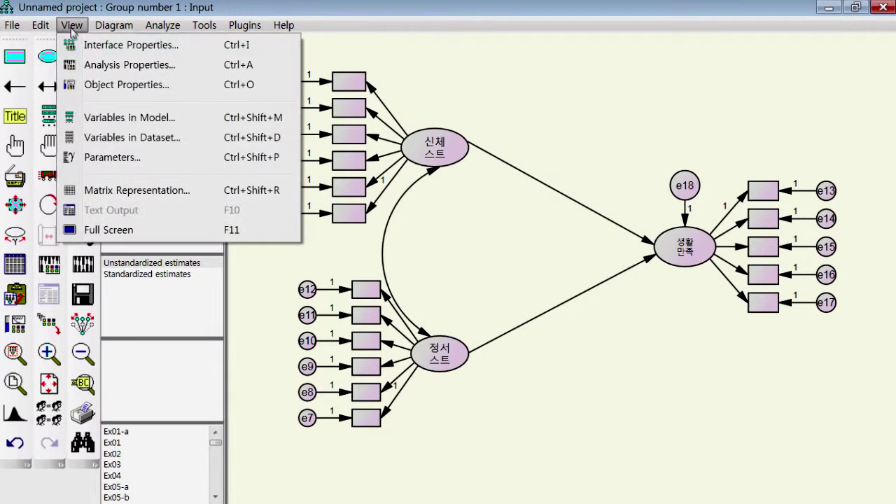
left_click(120, 139)
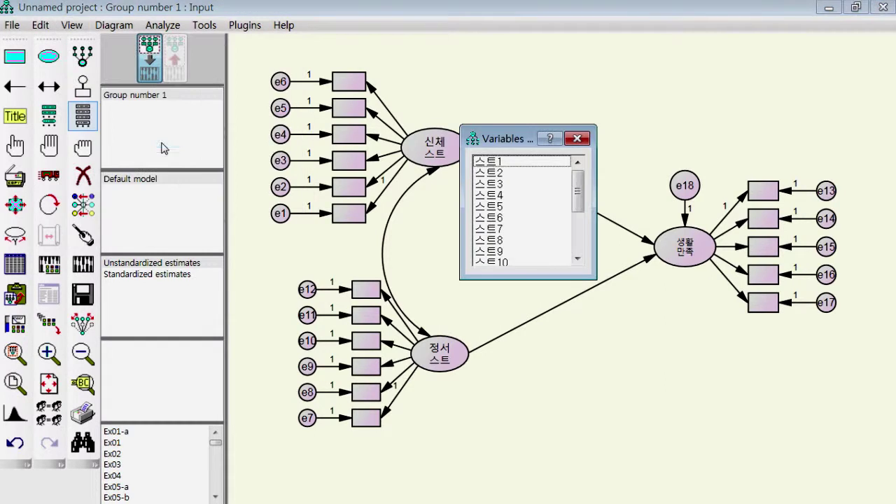
left_click_drag(524, 138, 519, 64)
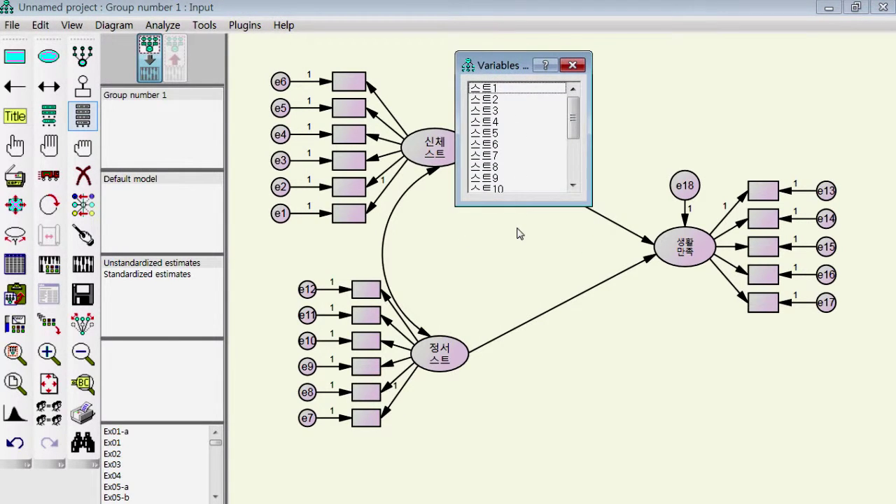
left_click_drag(516, 203, 525, 468)
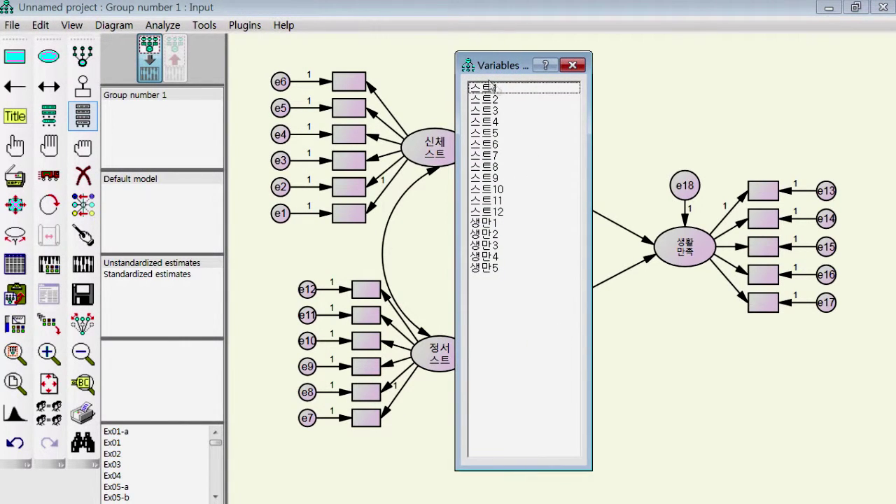
- Assign the dataset variables 스트1 to 스트6, in order from the uppermost box down, to the indicators of 신체 스트
left_click_drag(492, 89, 356, 84)
left_click_drag(489, 101, 364, 113)
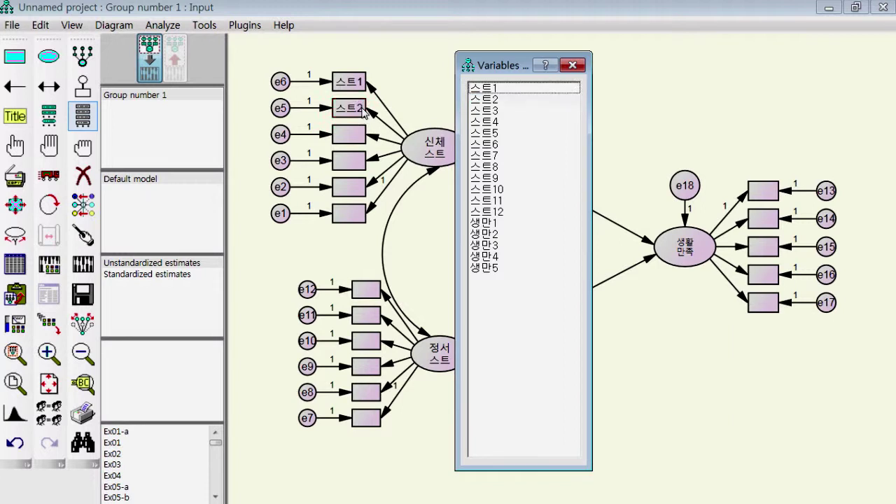
left_click_drag(485, 112, 354, 137)
left_click_drag(492, 123, 354, 193)
left_click_drag(496, 145, 354, 217)
- Assign the dataset variables 스트7 to 스트12, in order from the uppermost box down, to the indicators of 정서 스트
left_click_drag(500, 64, 521, 126)
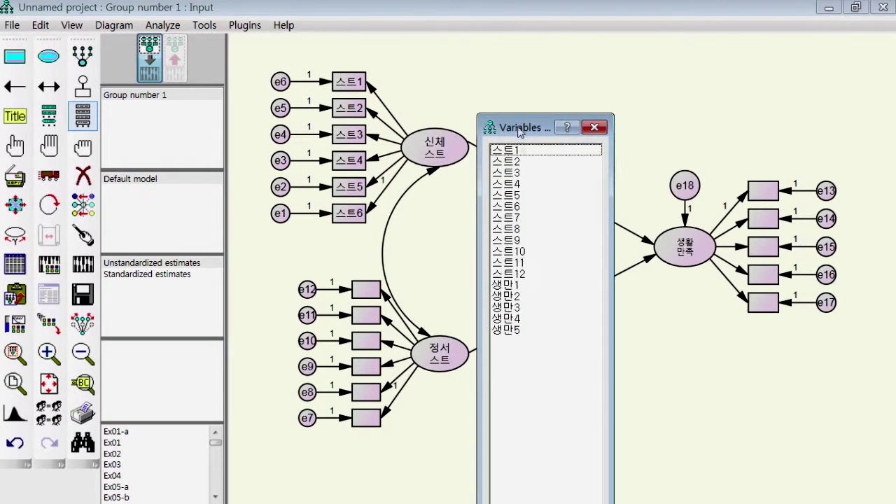
left_click(513, 224)
left_click_drag(513, 224, 366, 289)
left_click_drag(516, 228, 366, 316)
left_click_drag(510, 241, 366, 341)
left_click_drag(495, 335, 368, 366)
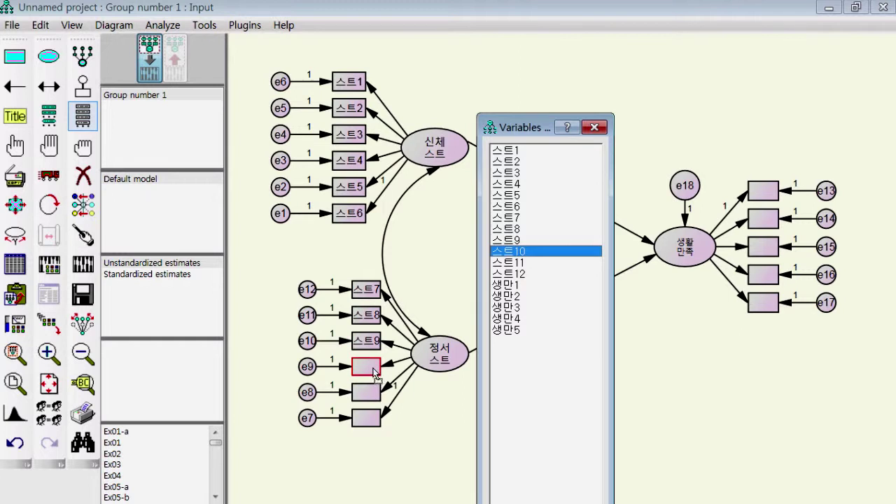
left_click_drag(522, 263, 367, 392)
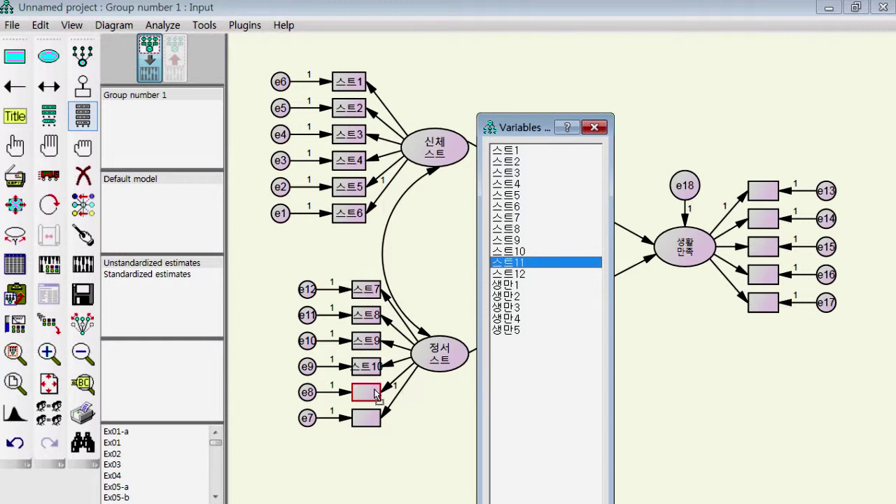
left_click_drag(517, 274, 373, 426)
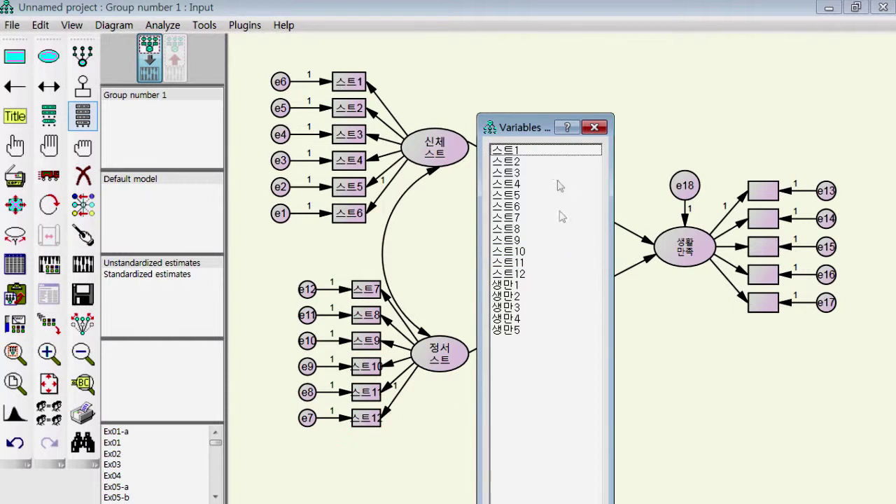
- Assign the dataset variables 생만1 to 생만5 to the indicators of 생활 만족, undoing a misplaced box, and close the variable list
left_click_drag(541, 127, 591, 48)
left_click_drag(560, 205, 760, 191)
left_click_drag(570, 220, 760, 218)
left_click_drag(571, 240, 703, 251)
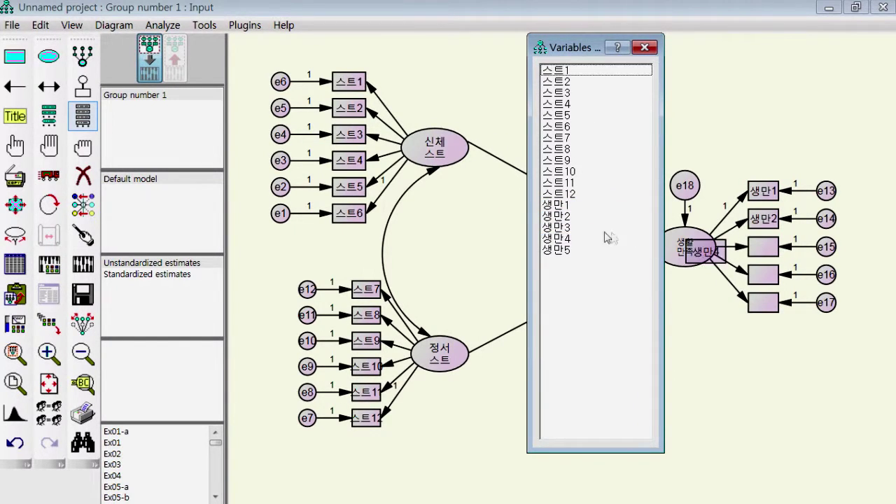
left_click(15, 443)
left_click_drag(564, 229, 762, 247)
left_click_drag(568, 241, 762, 303)
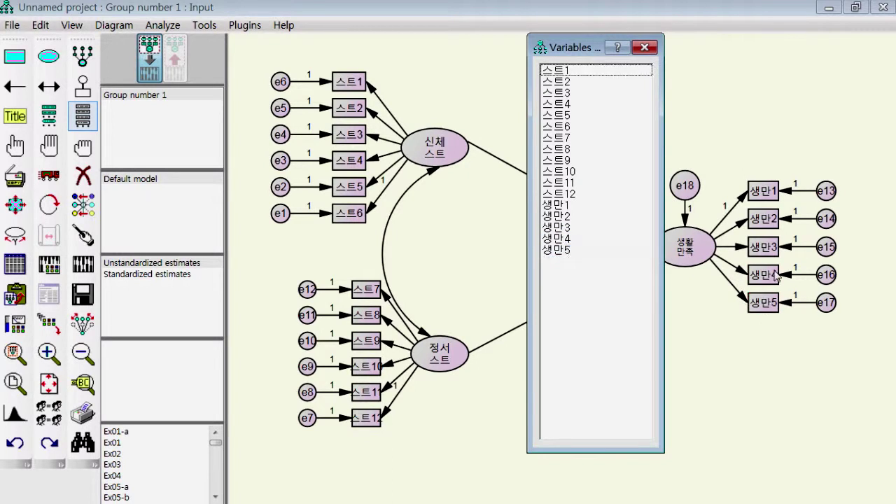
left_click(645, 47)
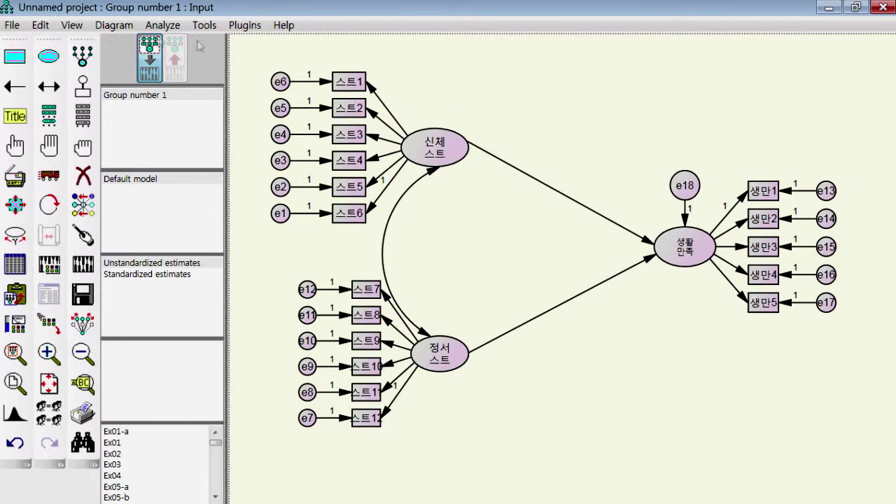
- Enable Residual moments in the output options of the analysis properties
left_click(72, 27)
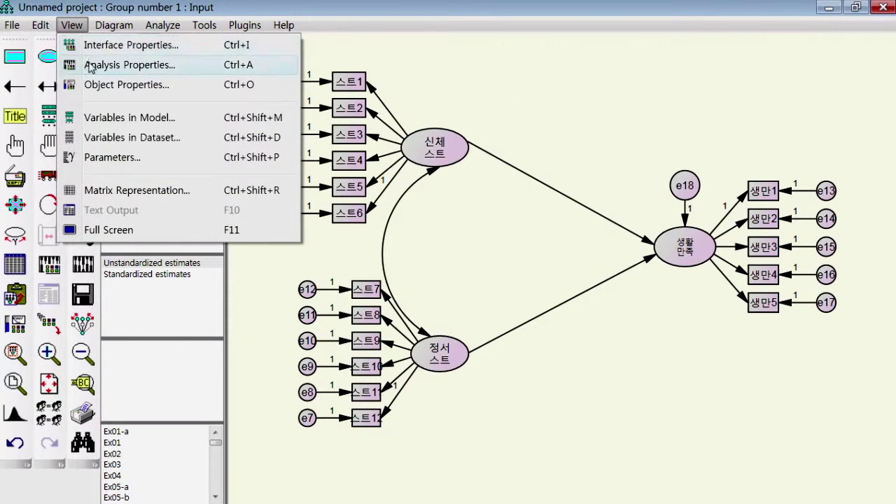
left_click(128, 68)
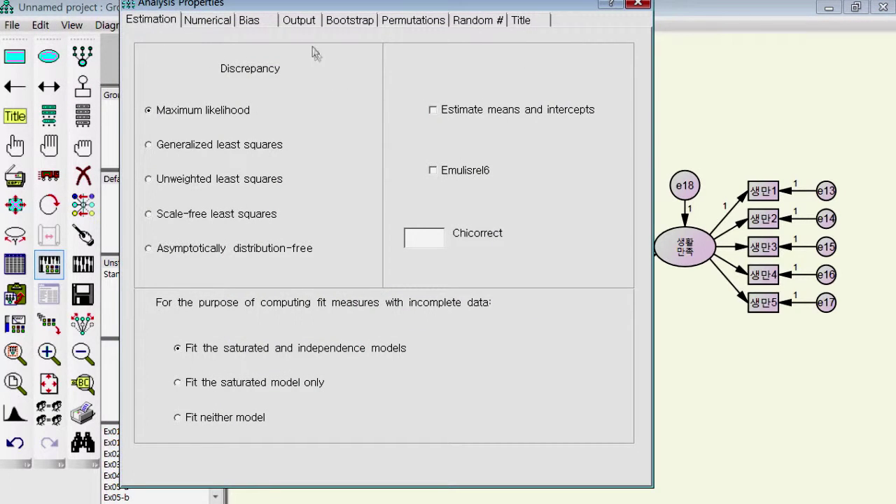
left_click(304, 21)
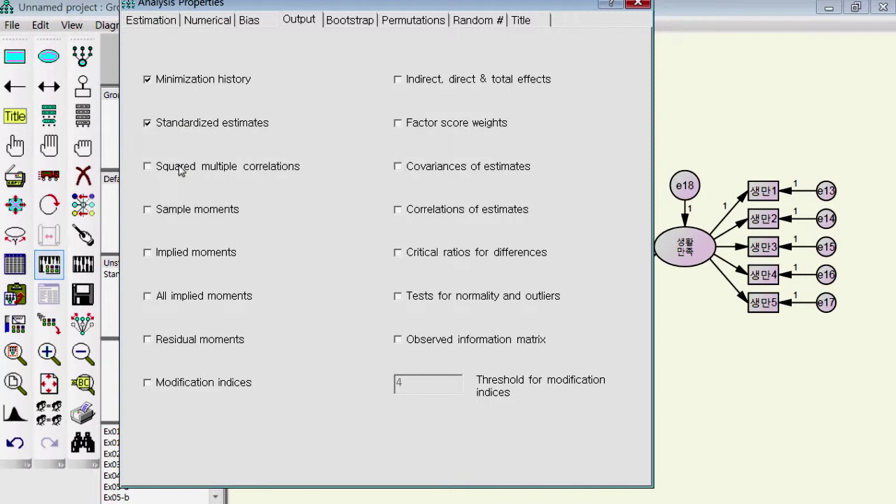
left_click(160, 344)
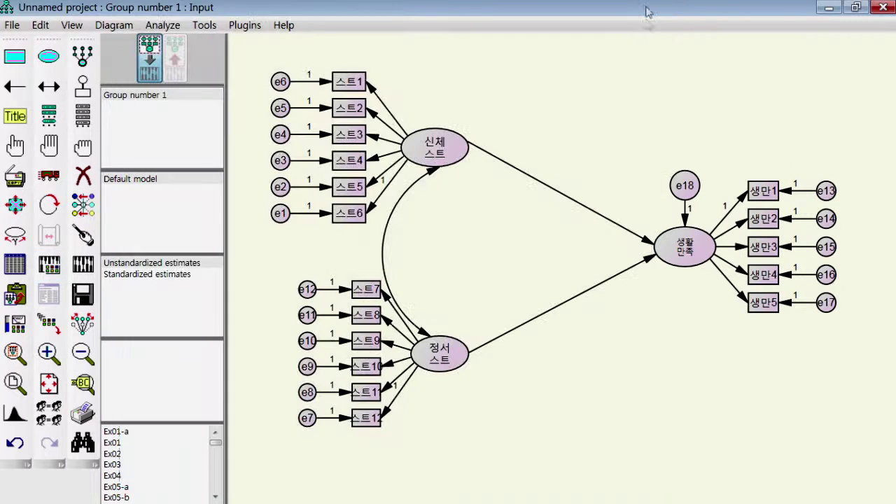
left_click(638, 4)
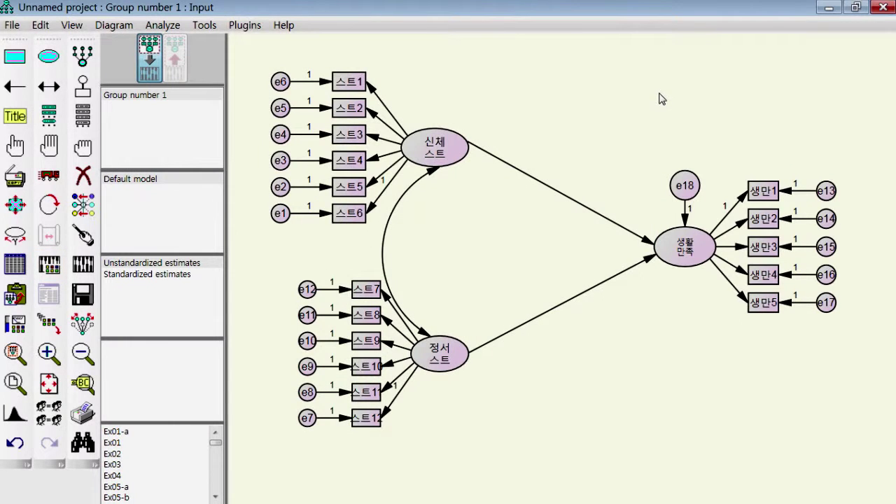
left_click(170, 28)
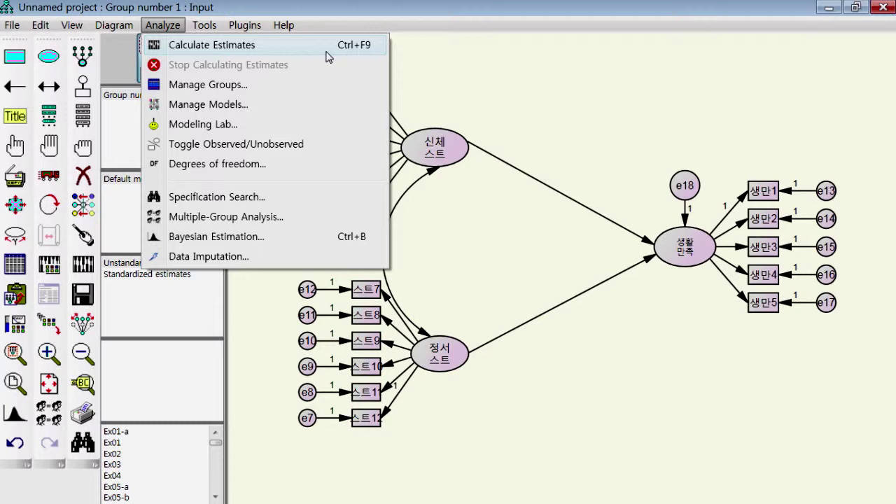
left_click(592, 63)
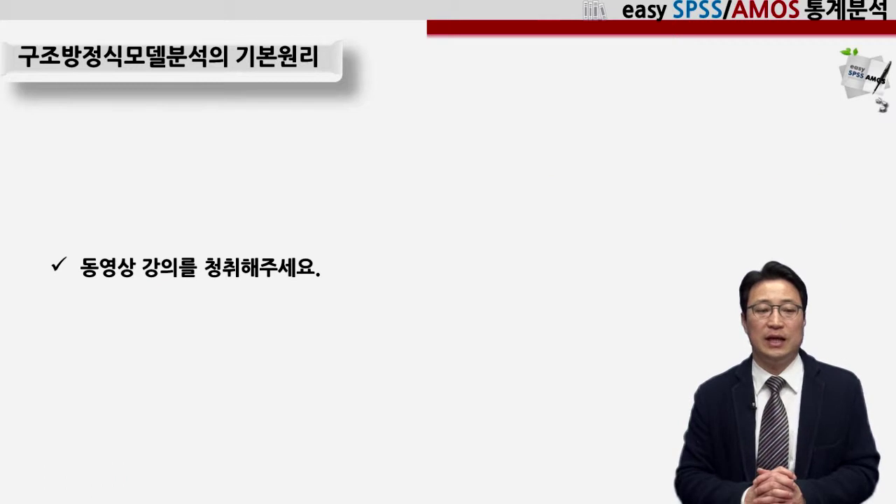